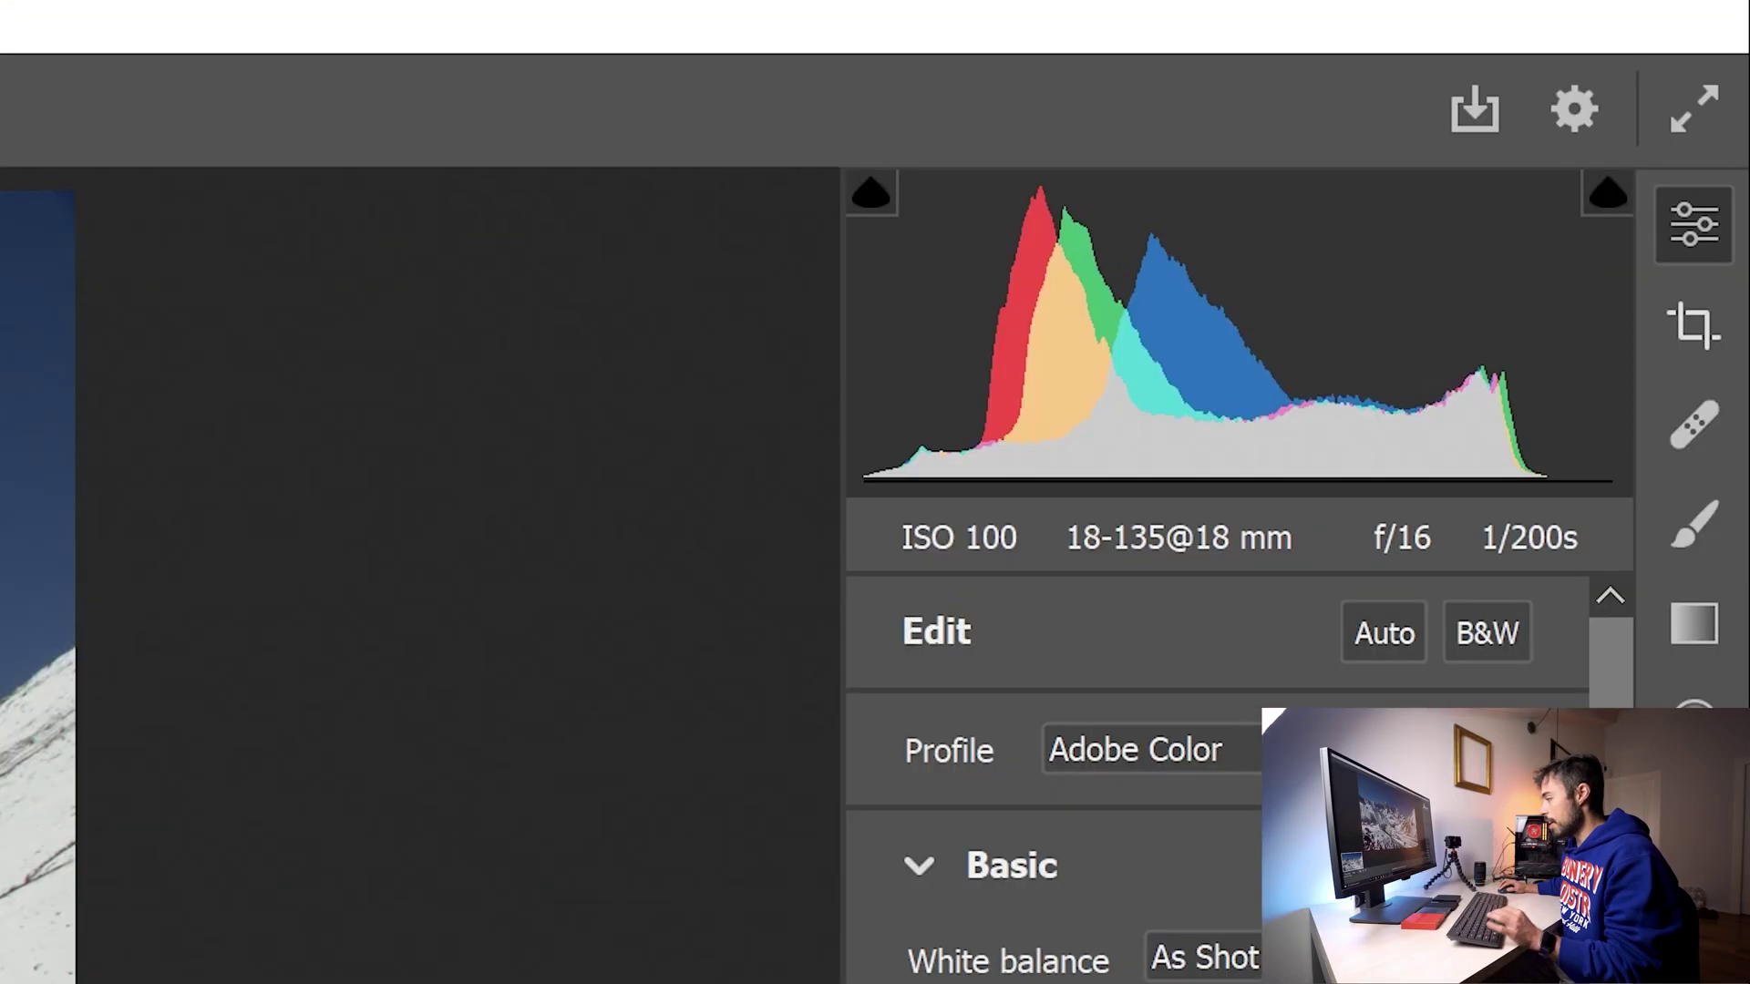
In Camera Raw File Handling, set JPEG and TIFF to 'Automatically open all supported'
right_click(818, 447)
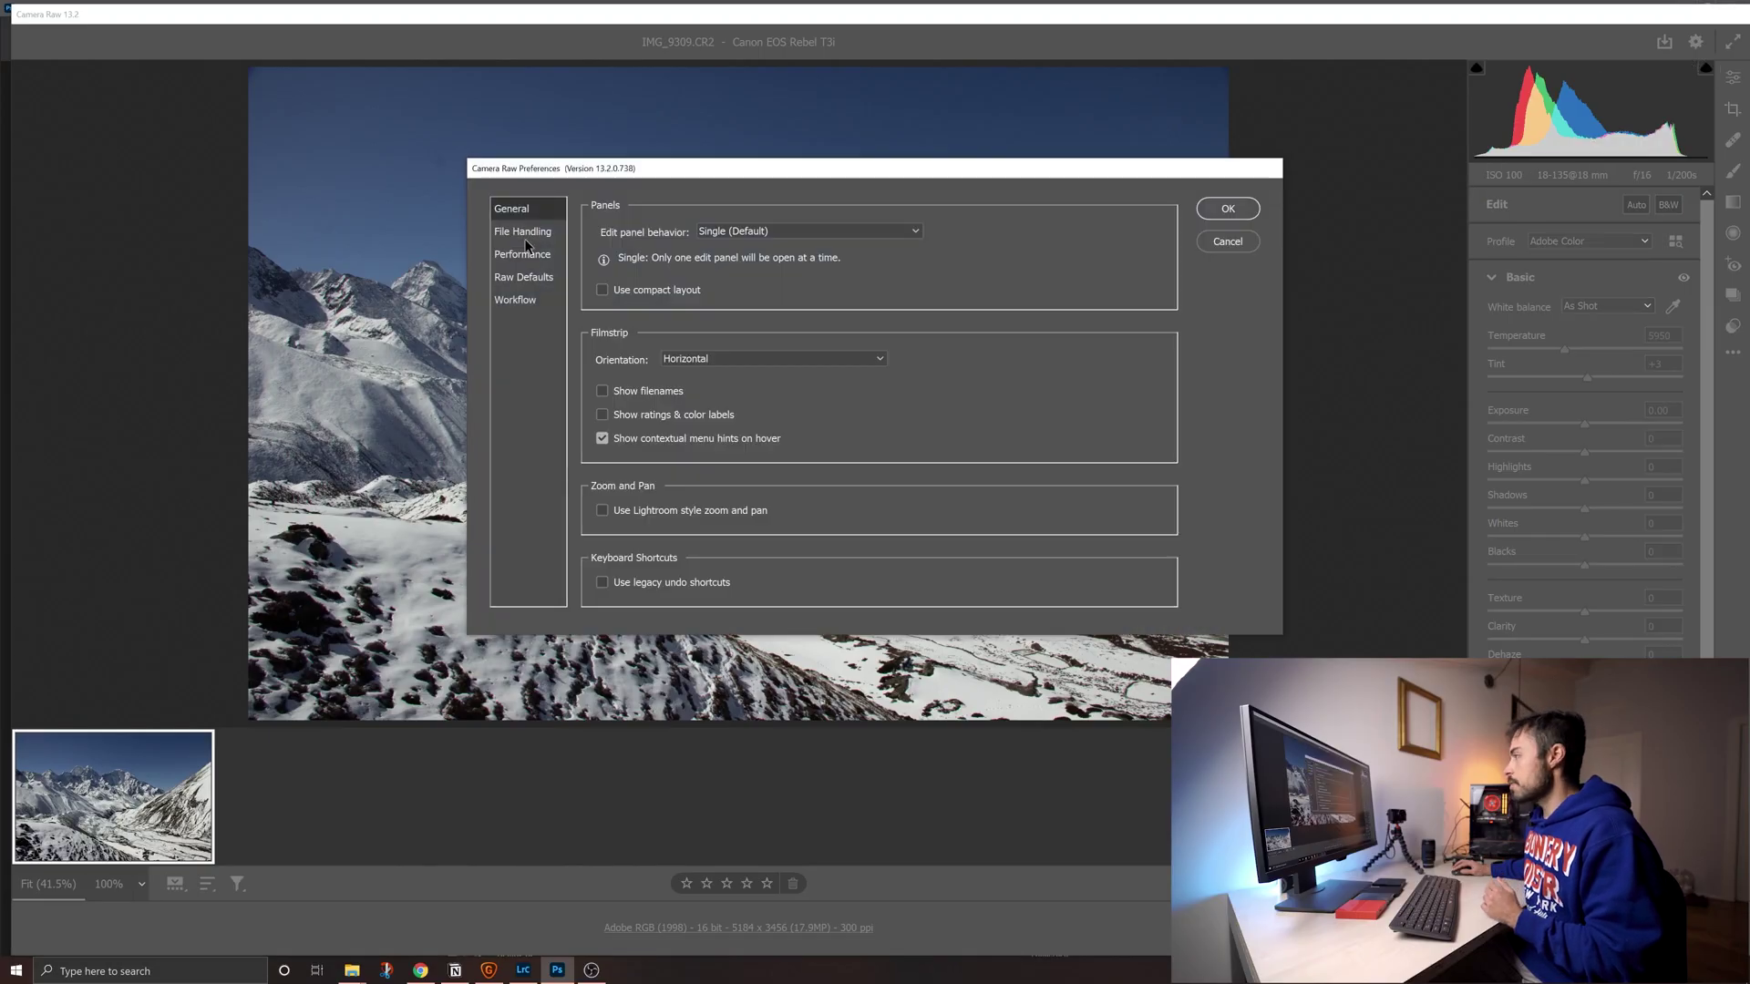
click(524, 232)
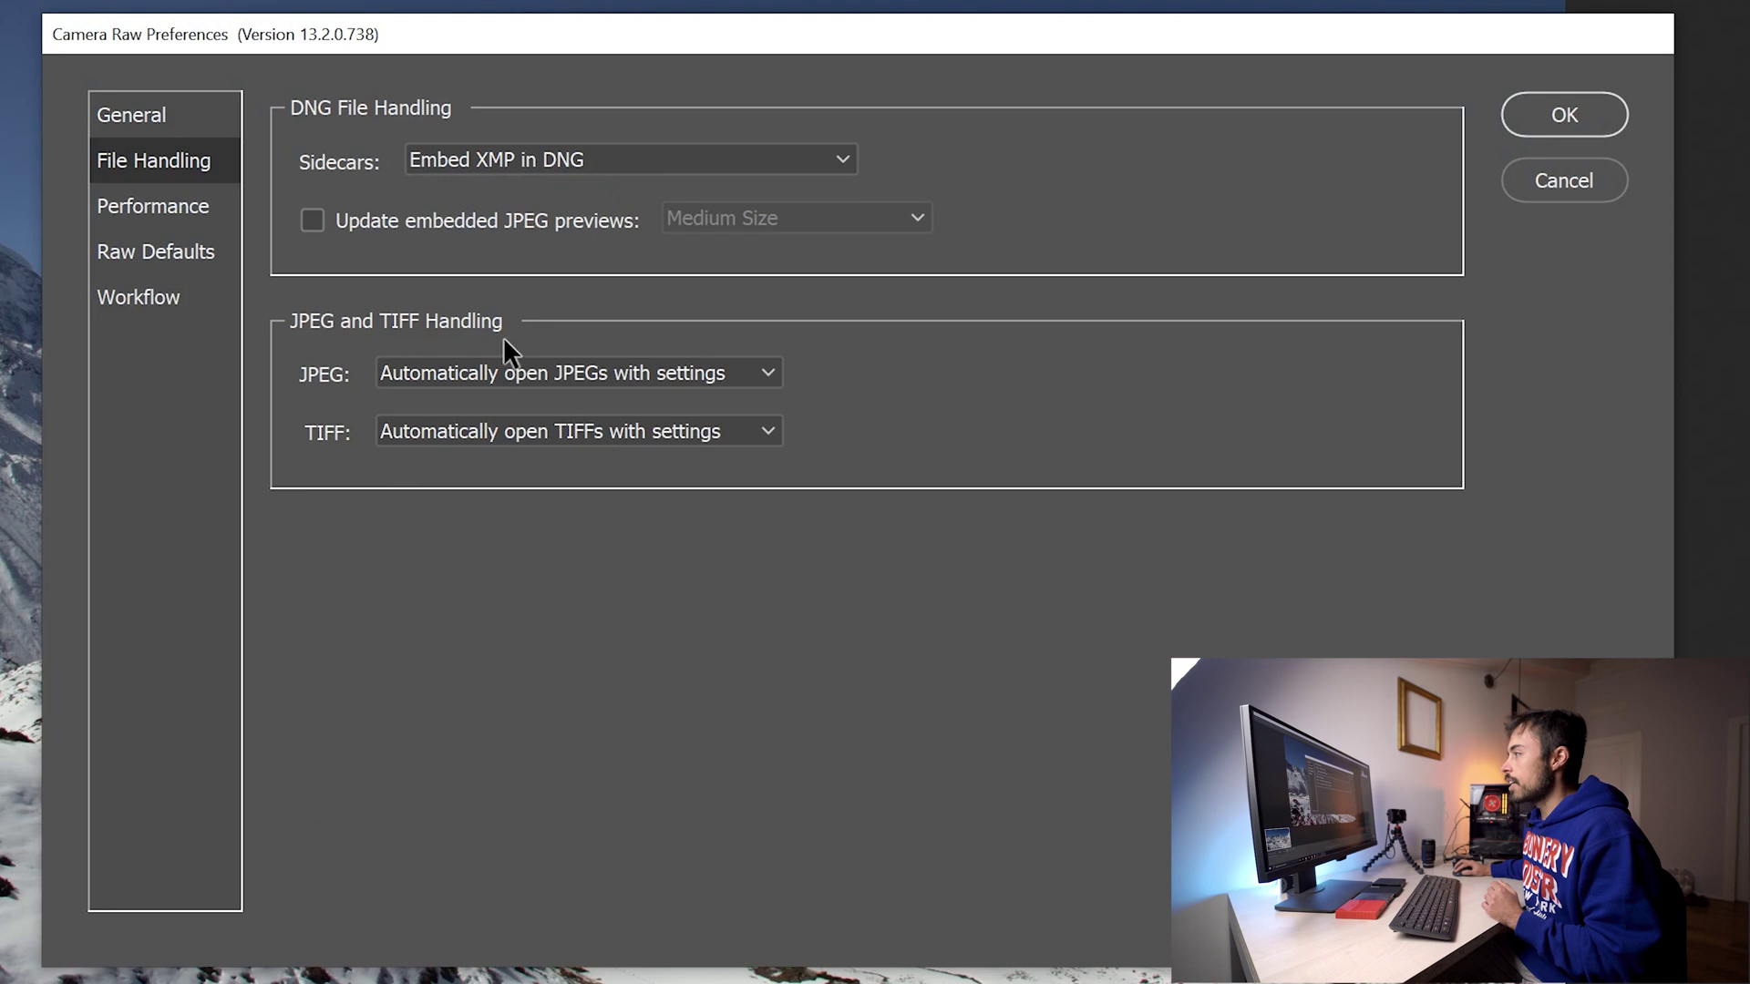
click(615, 381)
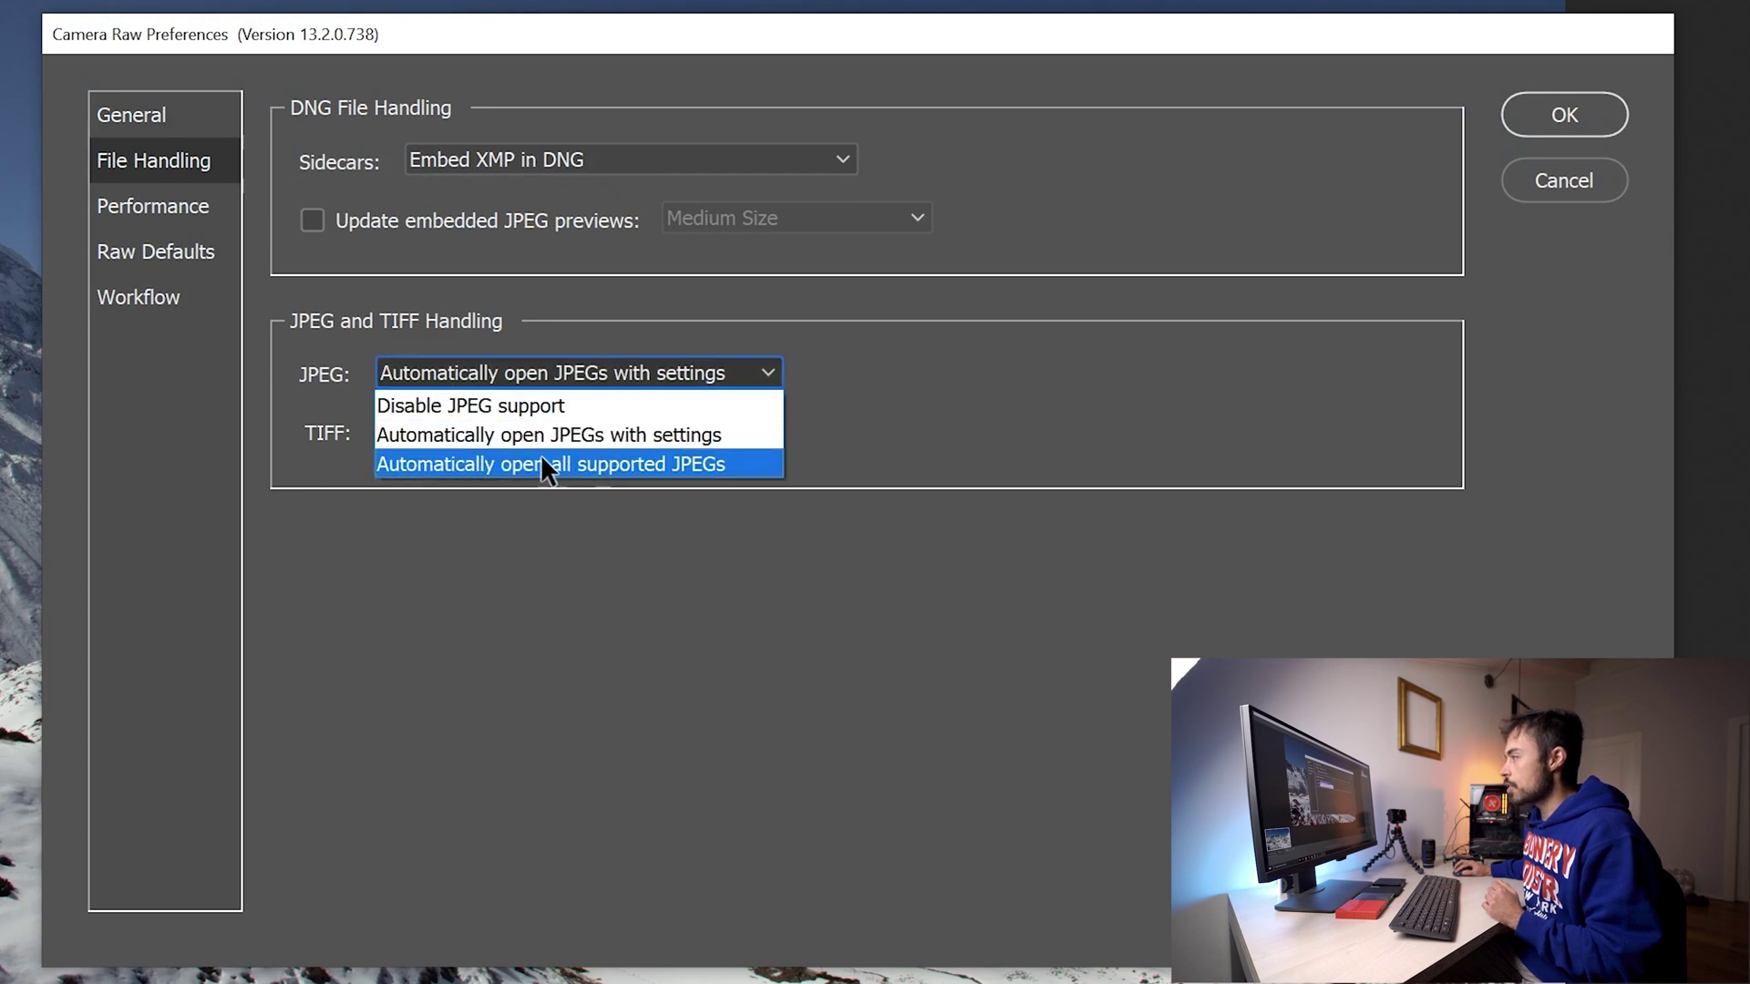
click(592, 465)
click(628, 431)
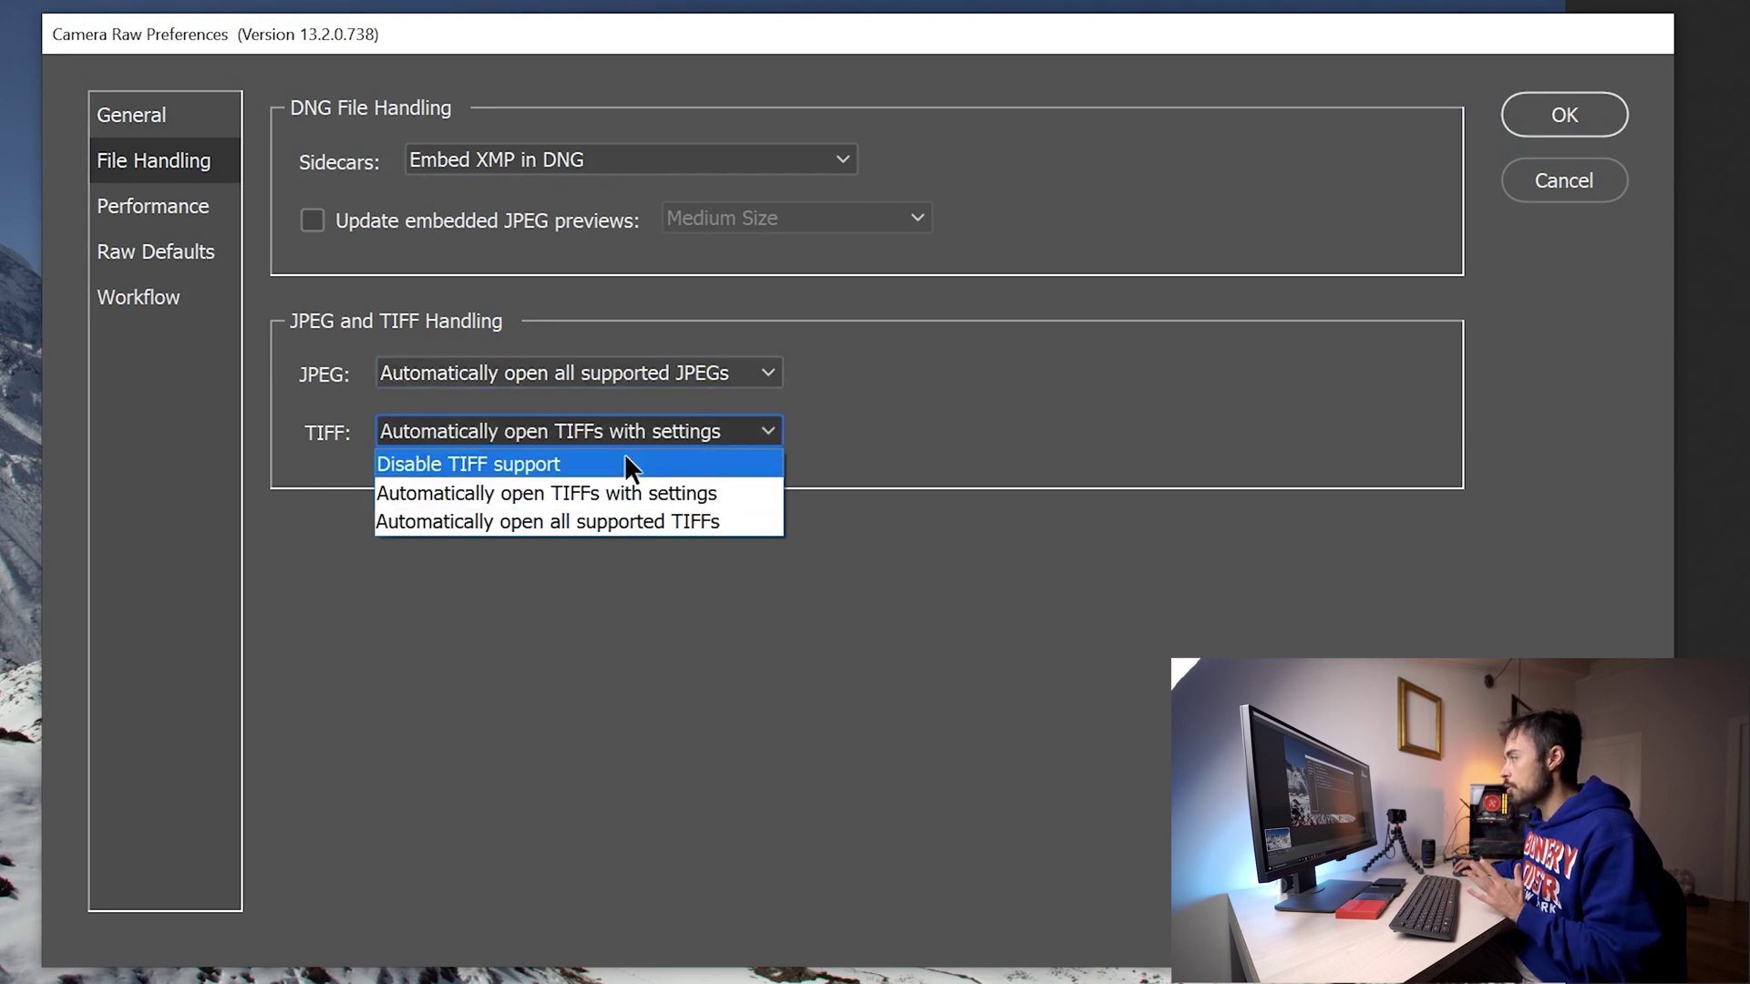
click(601, 529)
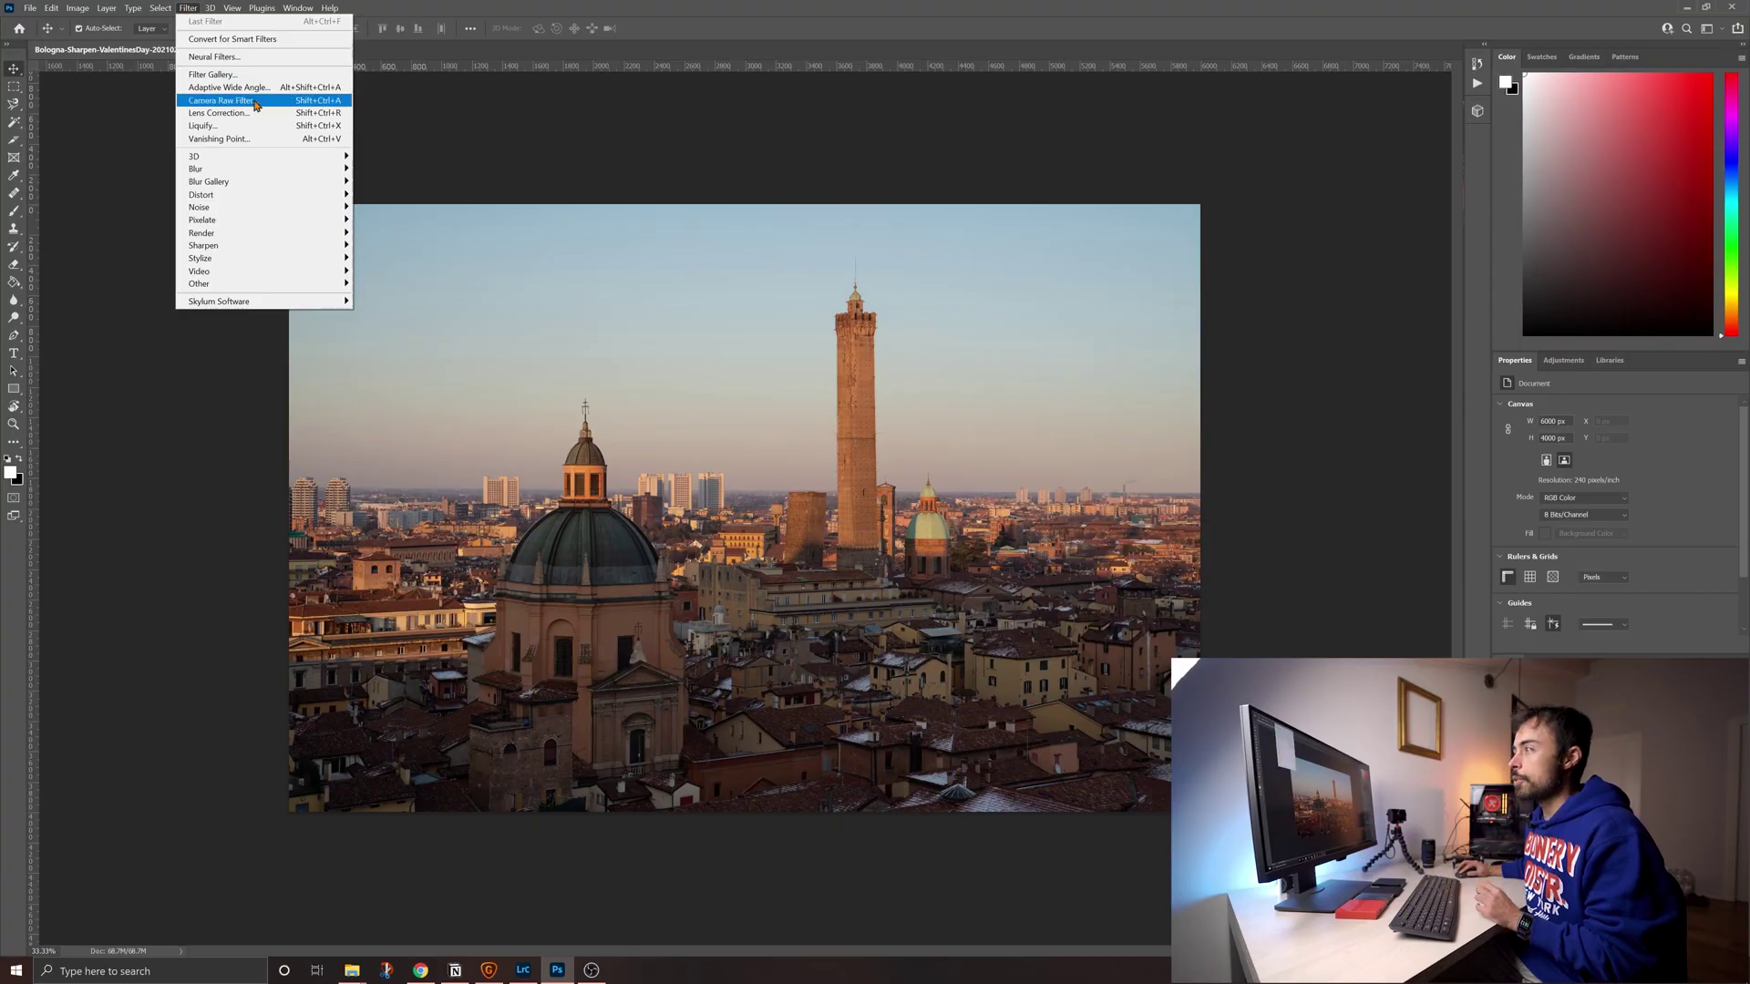
Launch the Camera Raw filter so IMG_9309.CR2 is shown for editing
click(262, 103)
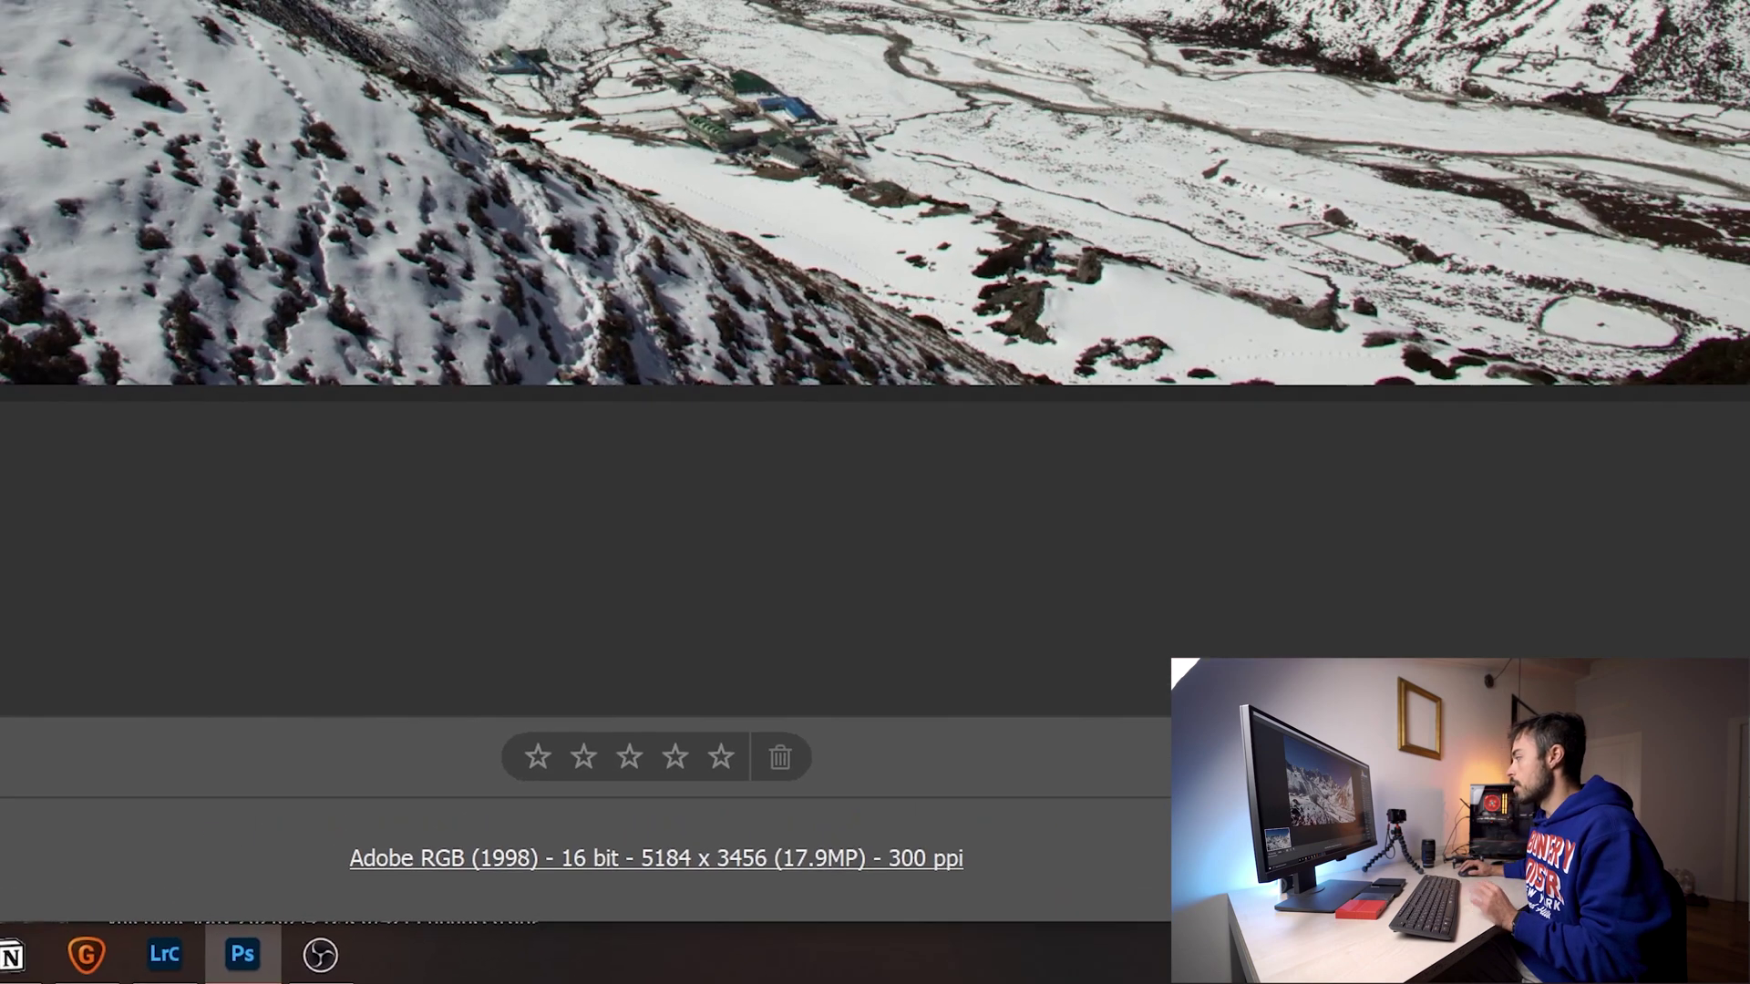
Preview Super Resolution Enhance on the Everest photo, comparing it with and without enhancement
right_click(764, 239)
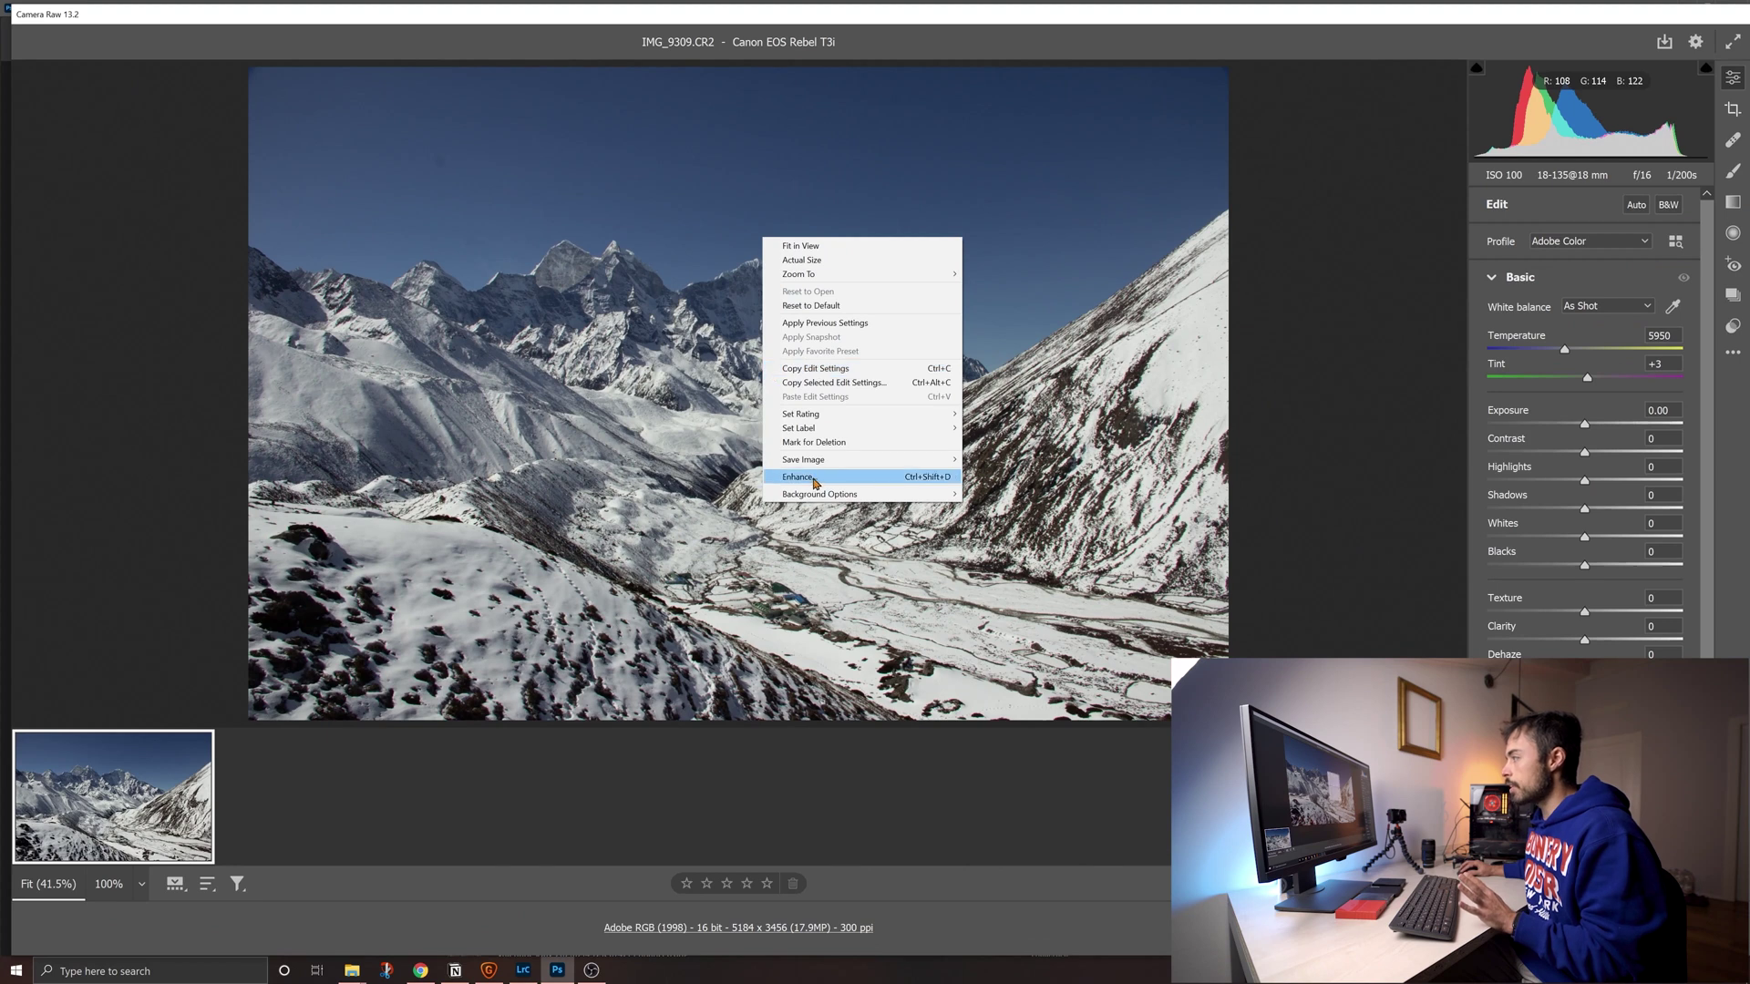
click(802, 476)
drag(931, 194, 861, 198)
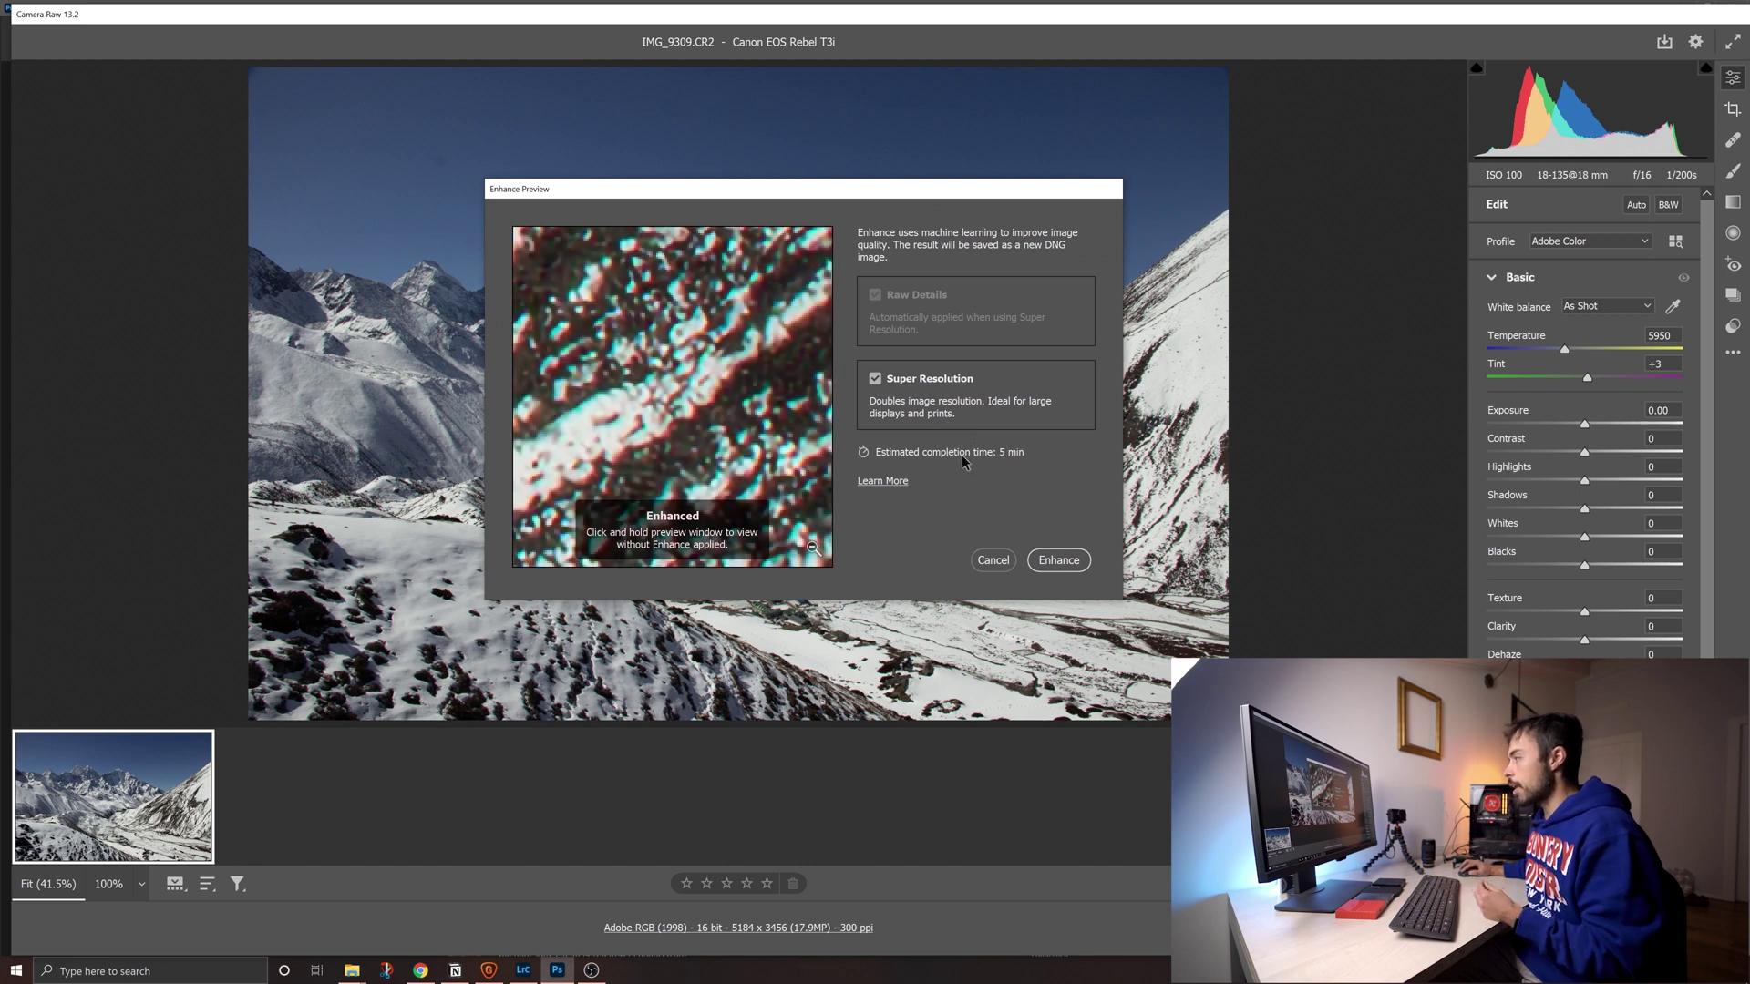
click(736, 387)
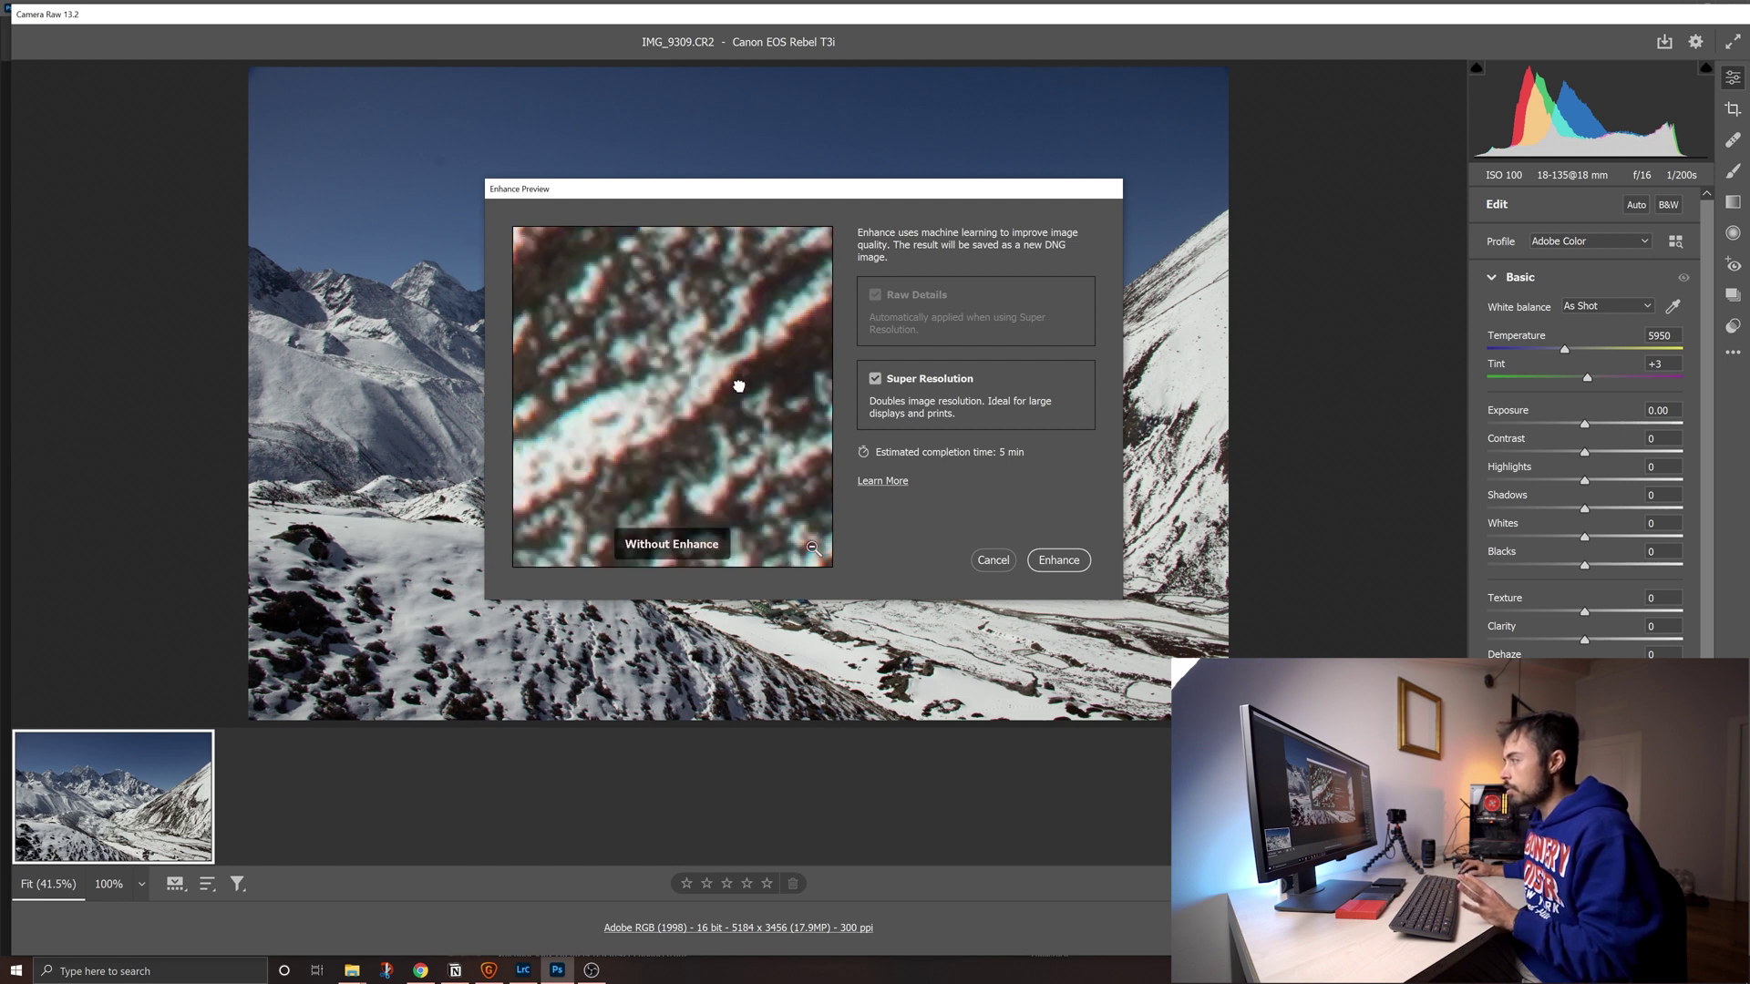
drag(738, 386, 739, 386)
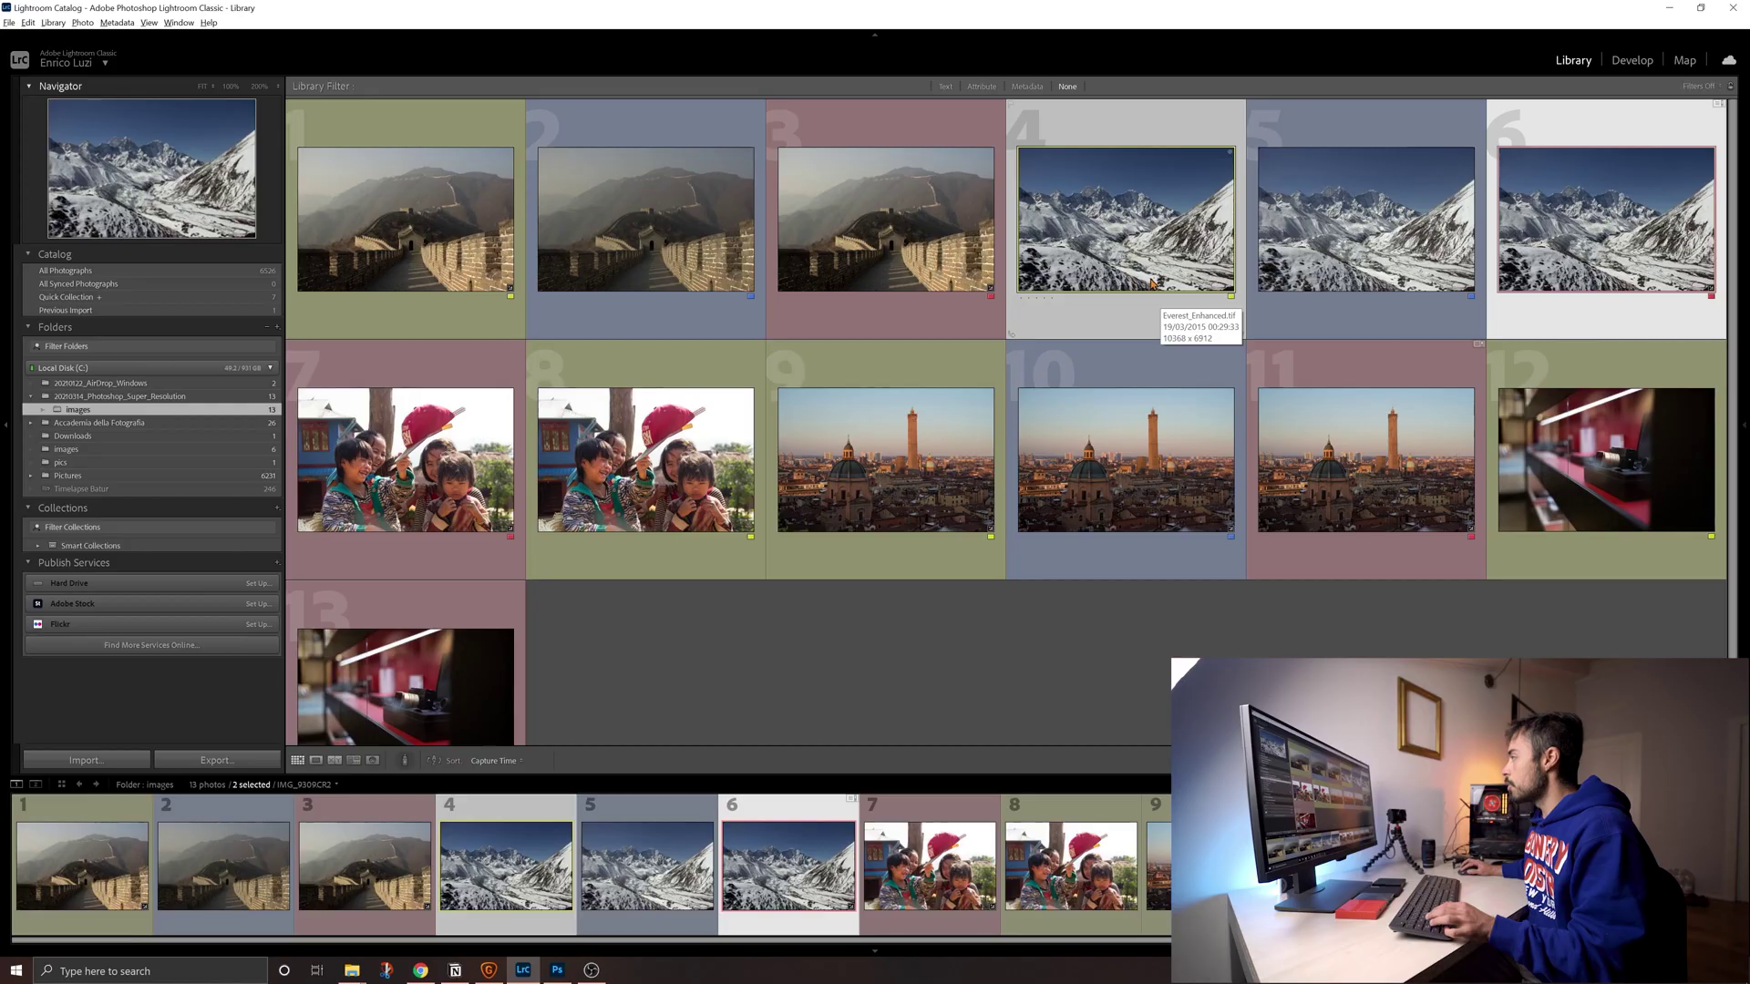
Compare IMG_9309.CR2 with Everest_Enhanced.tif as candidate, zooming to 100% then 50%
key(c)
drag(1150, 284, 1151, 285)
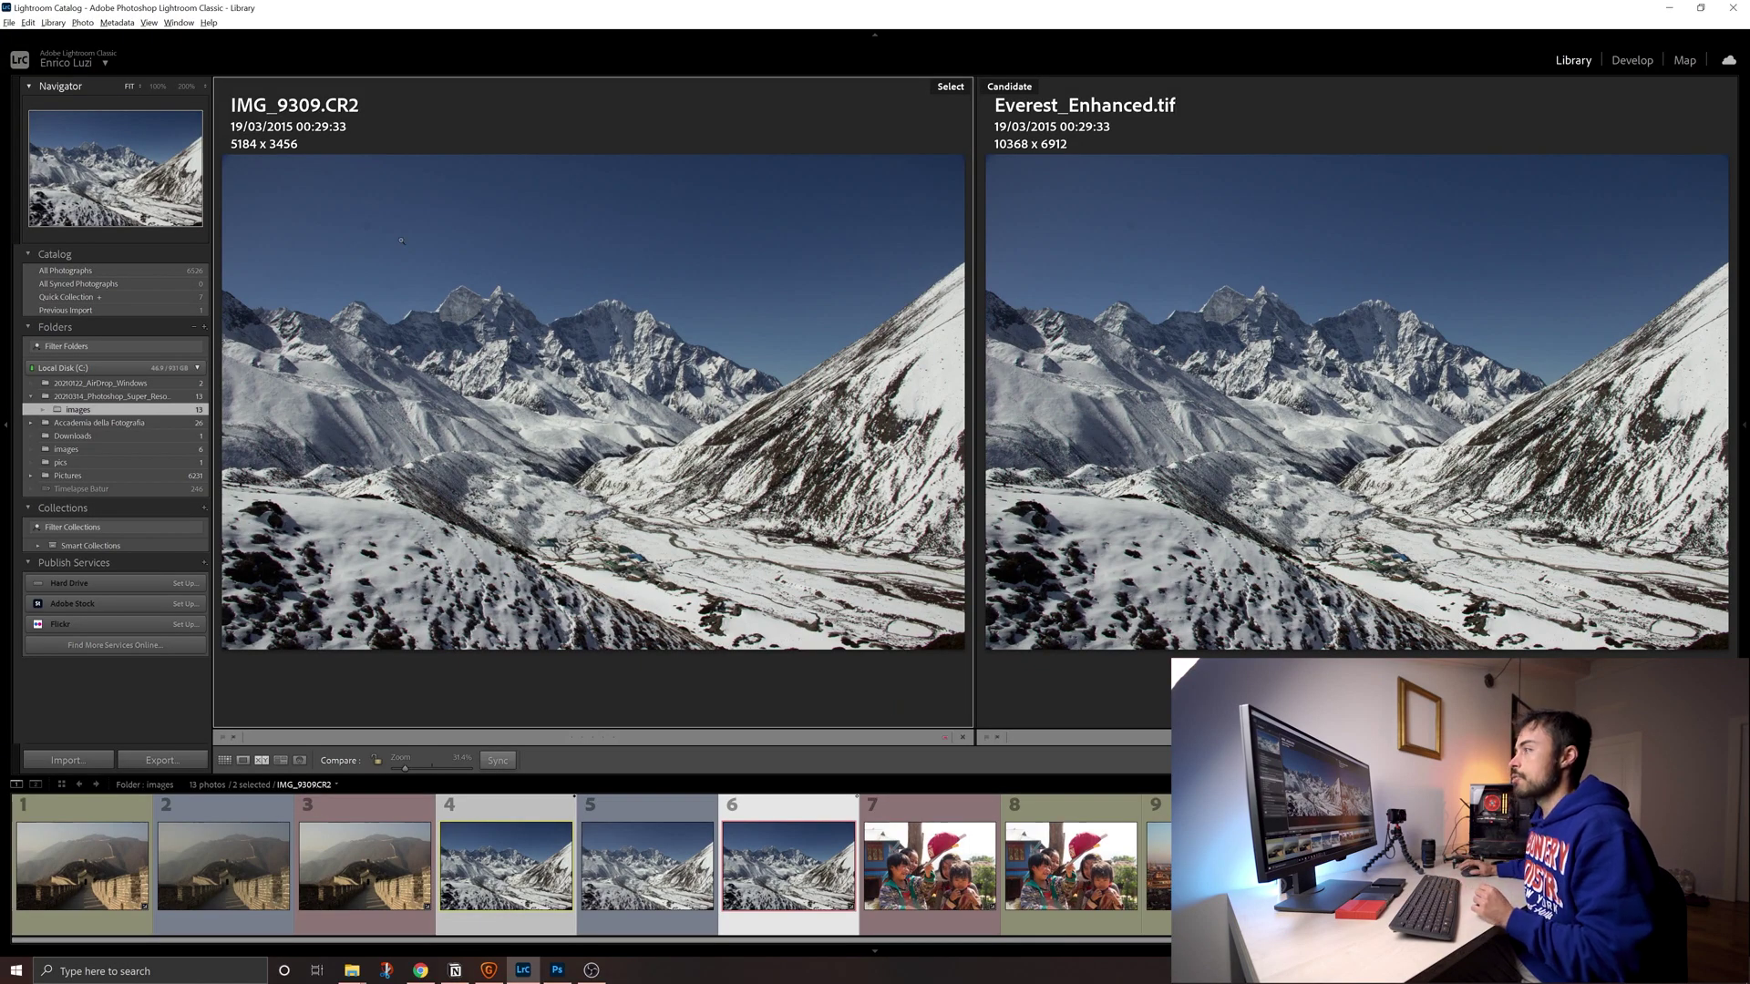
click(157, 87)
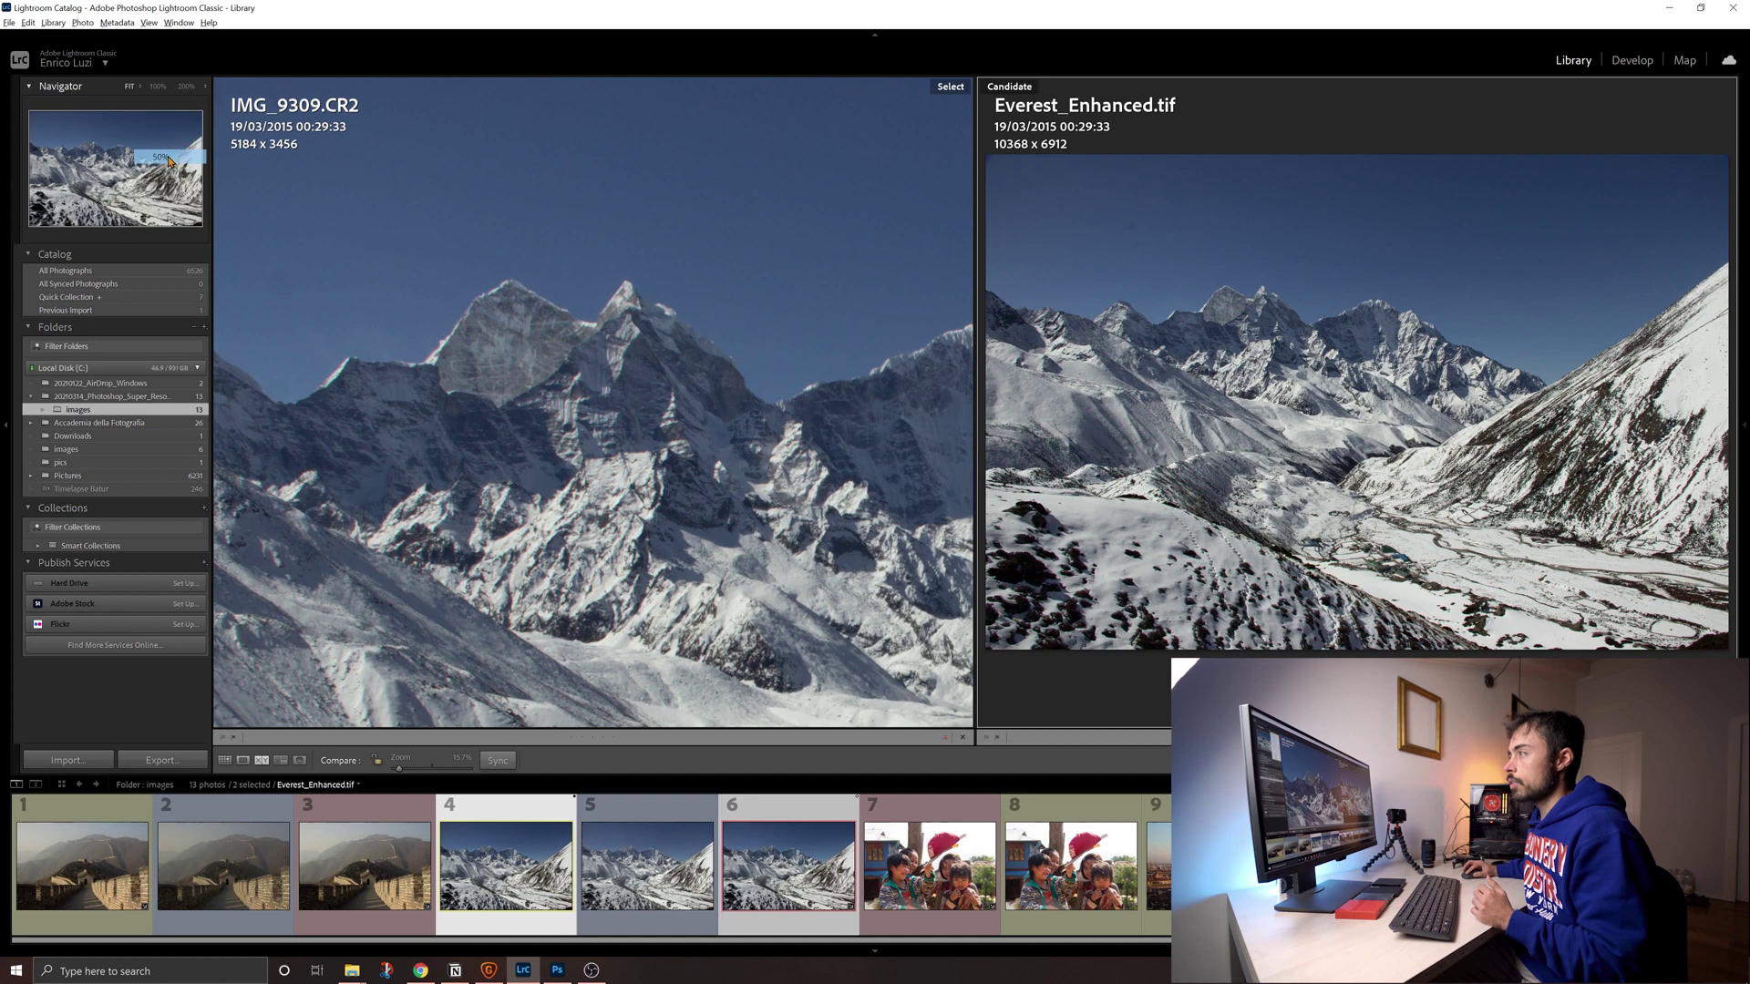
click(162, 158)
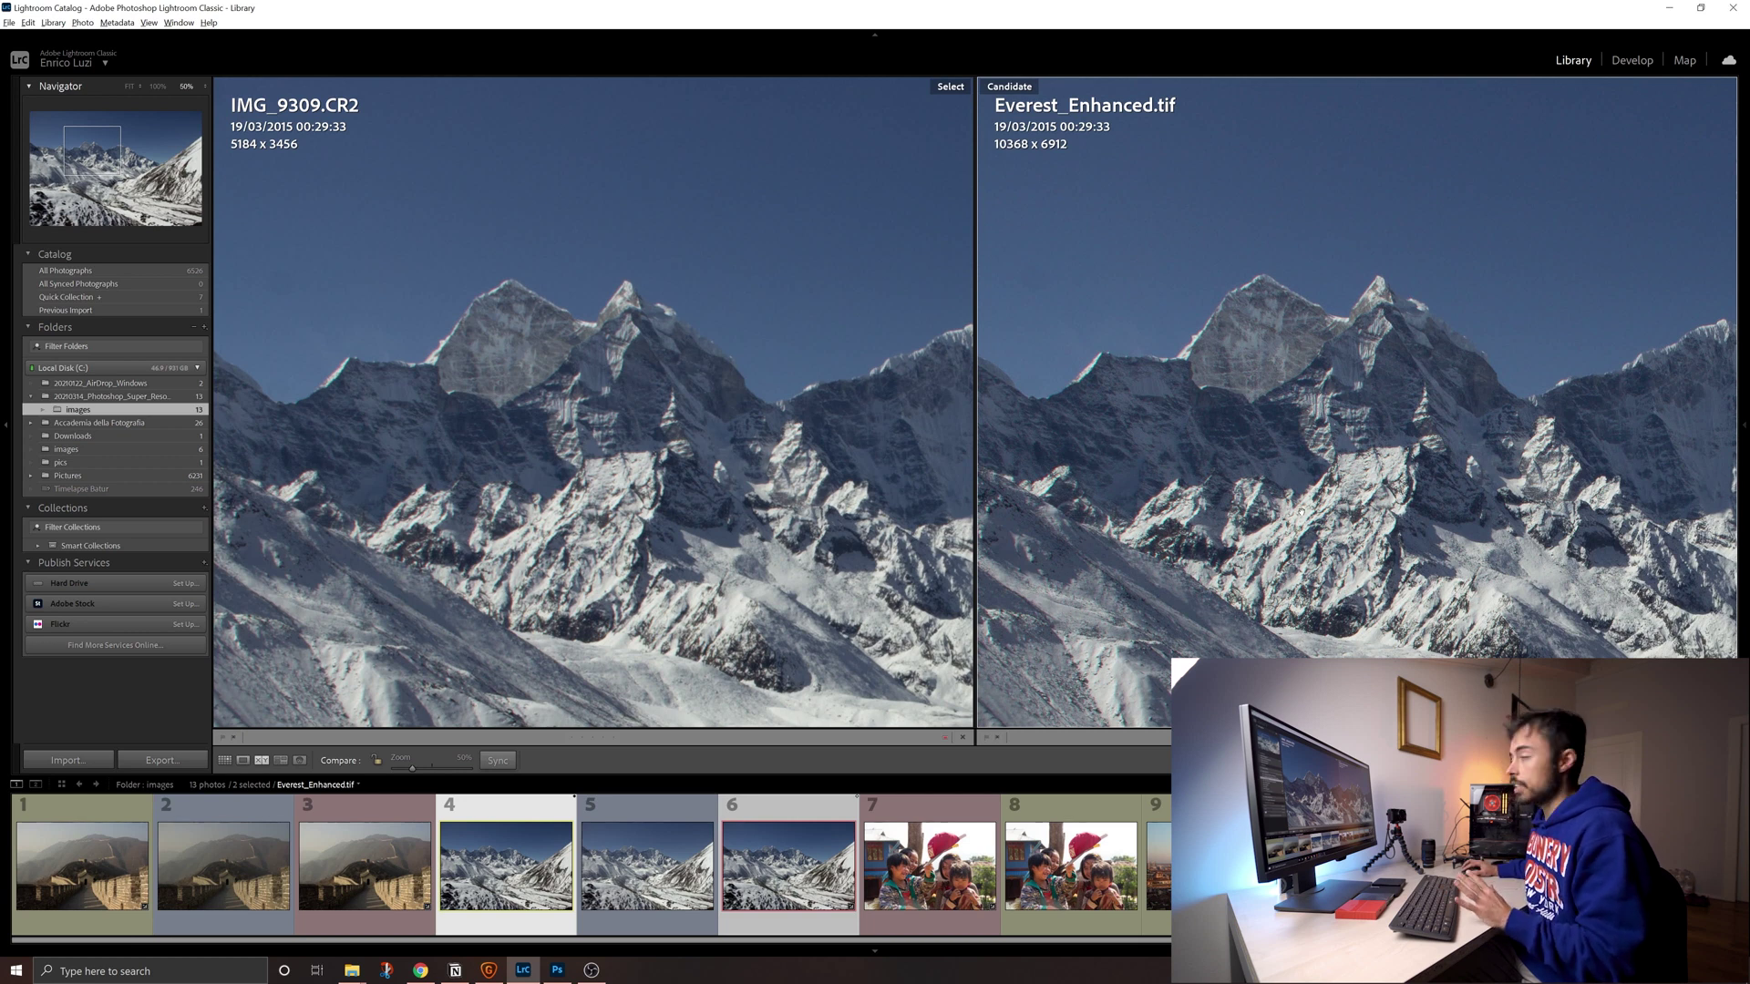
Pan both Everest versions to the village, zoom the original to 200%, then fit both
drag(660, 562, 610, 478)
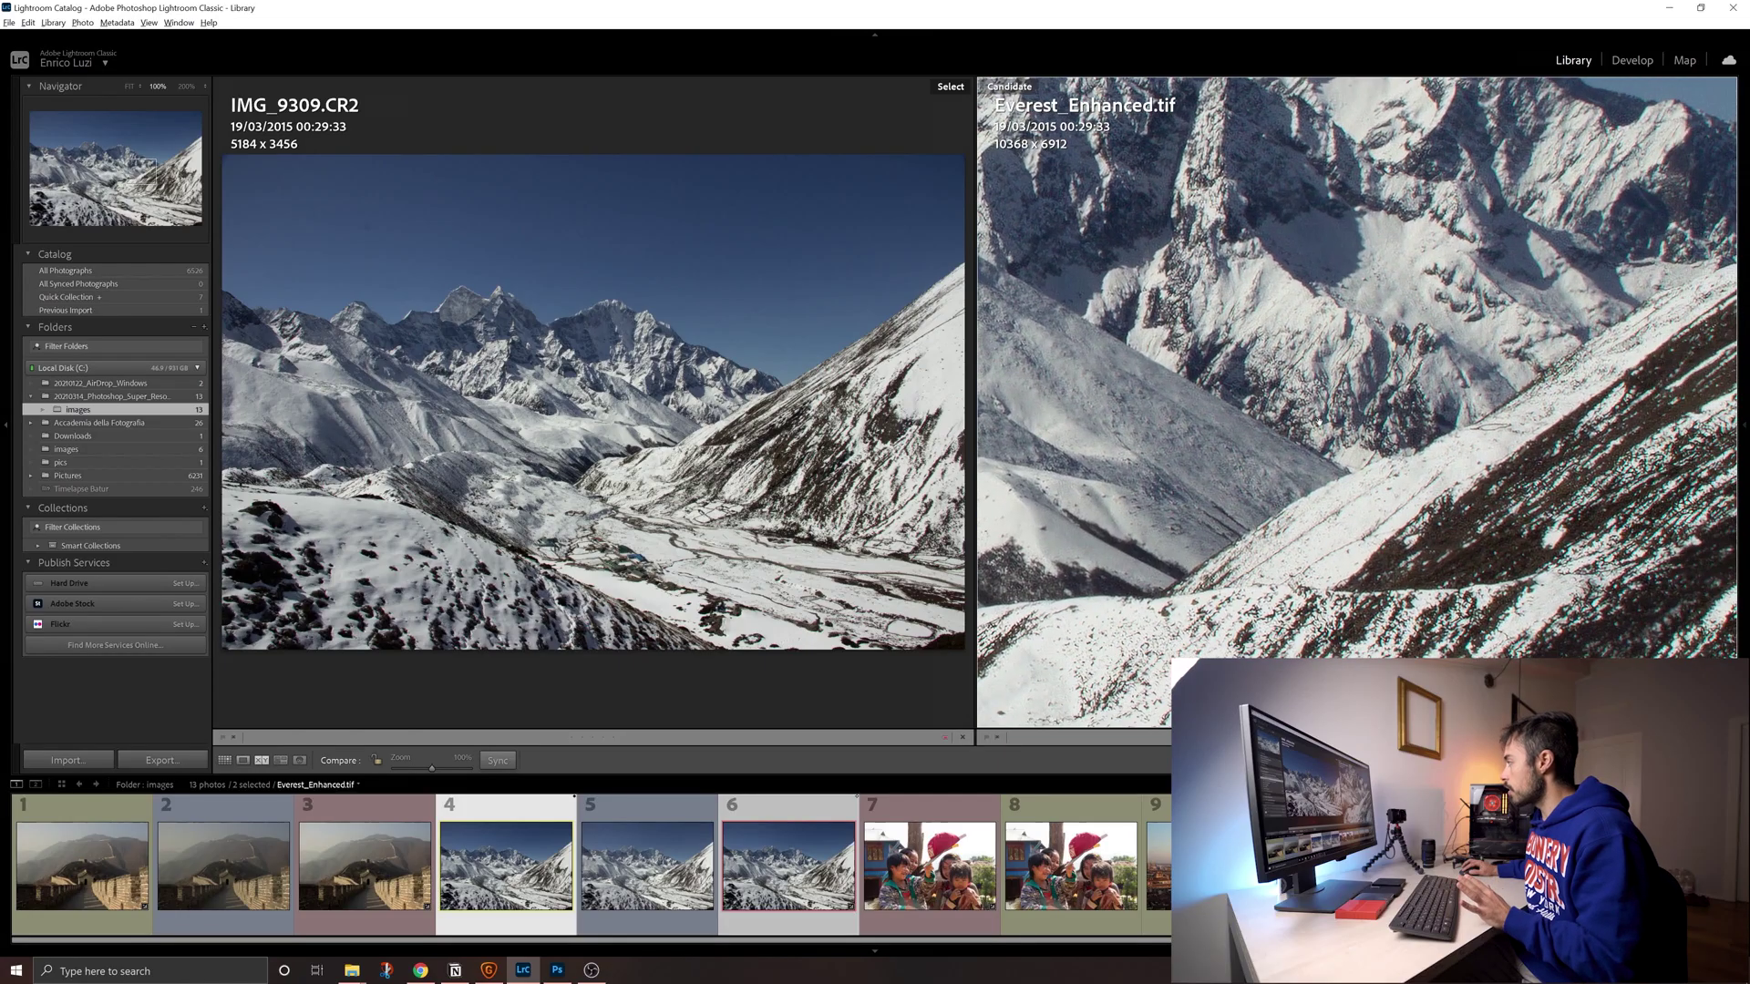
click(708, 430)
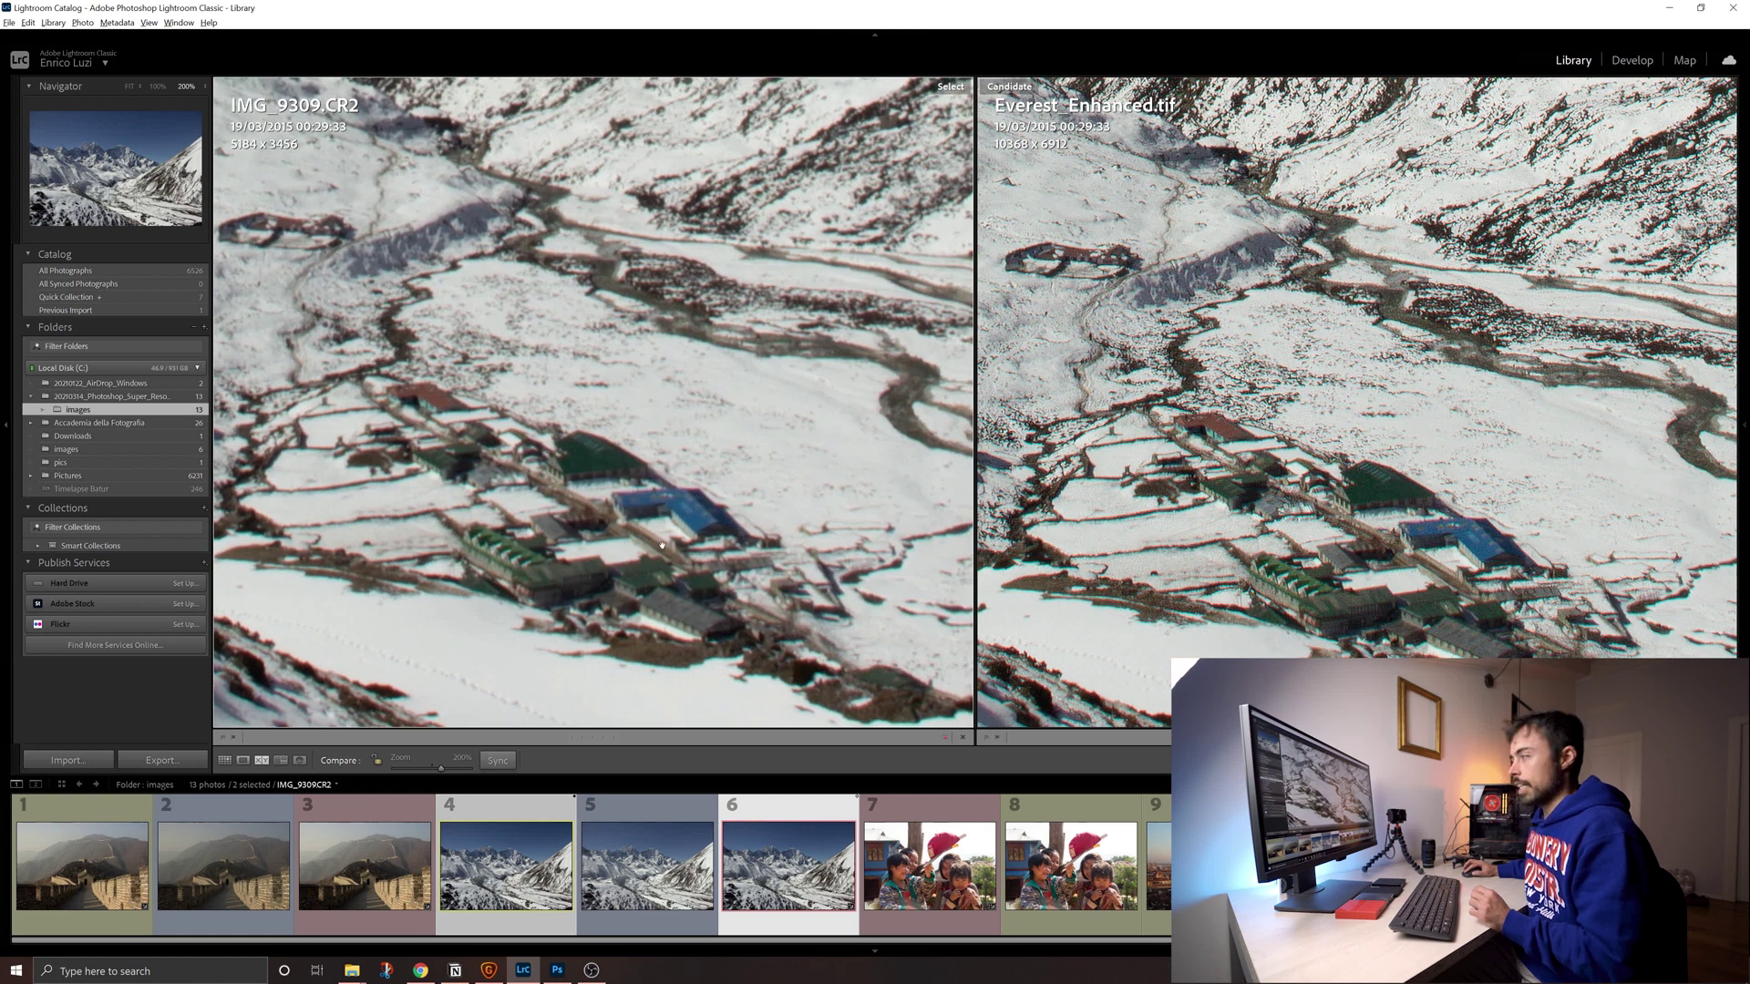
click(1413, 476)
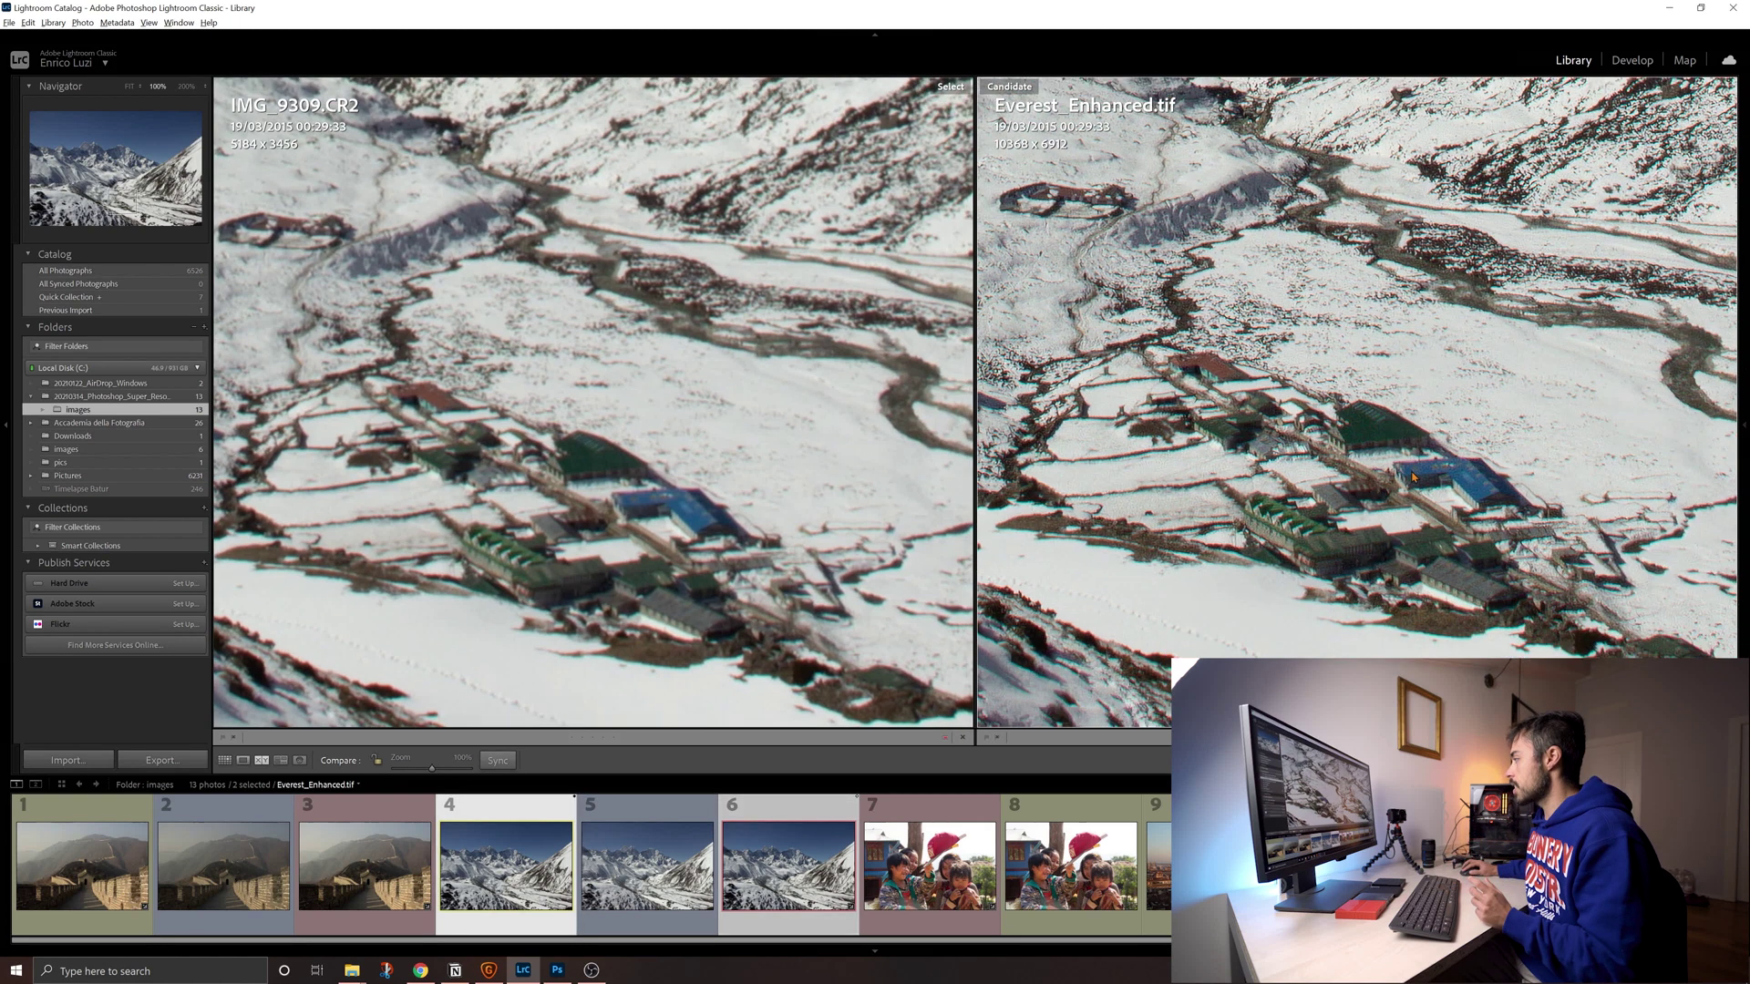
click(1413, 475)
click(904, 677)
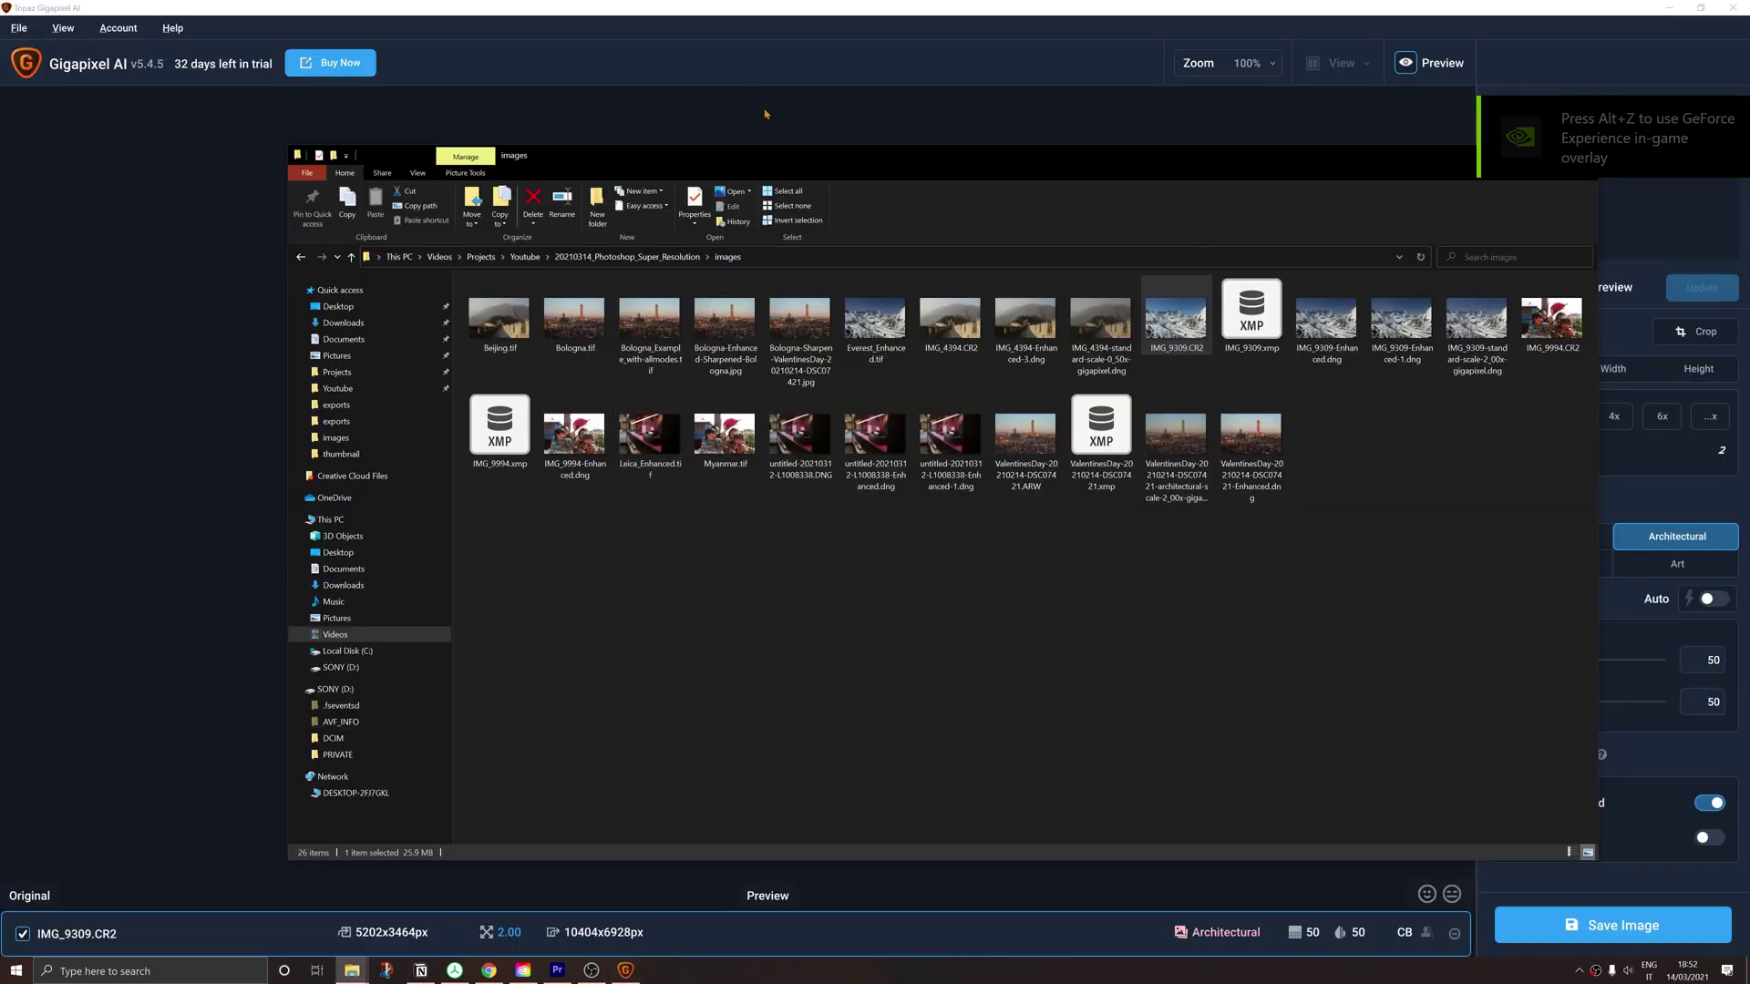
Save the 2x Standard-mode Gigapixel upscale of IMG_9309.CR2
click(765, 114)
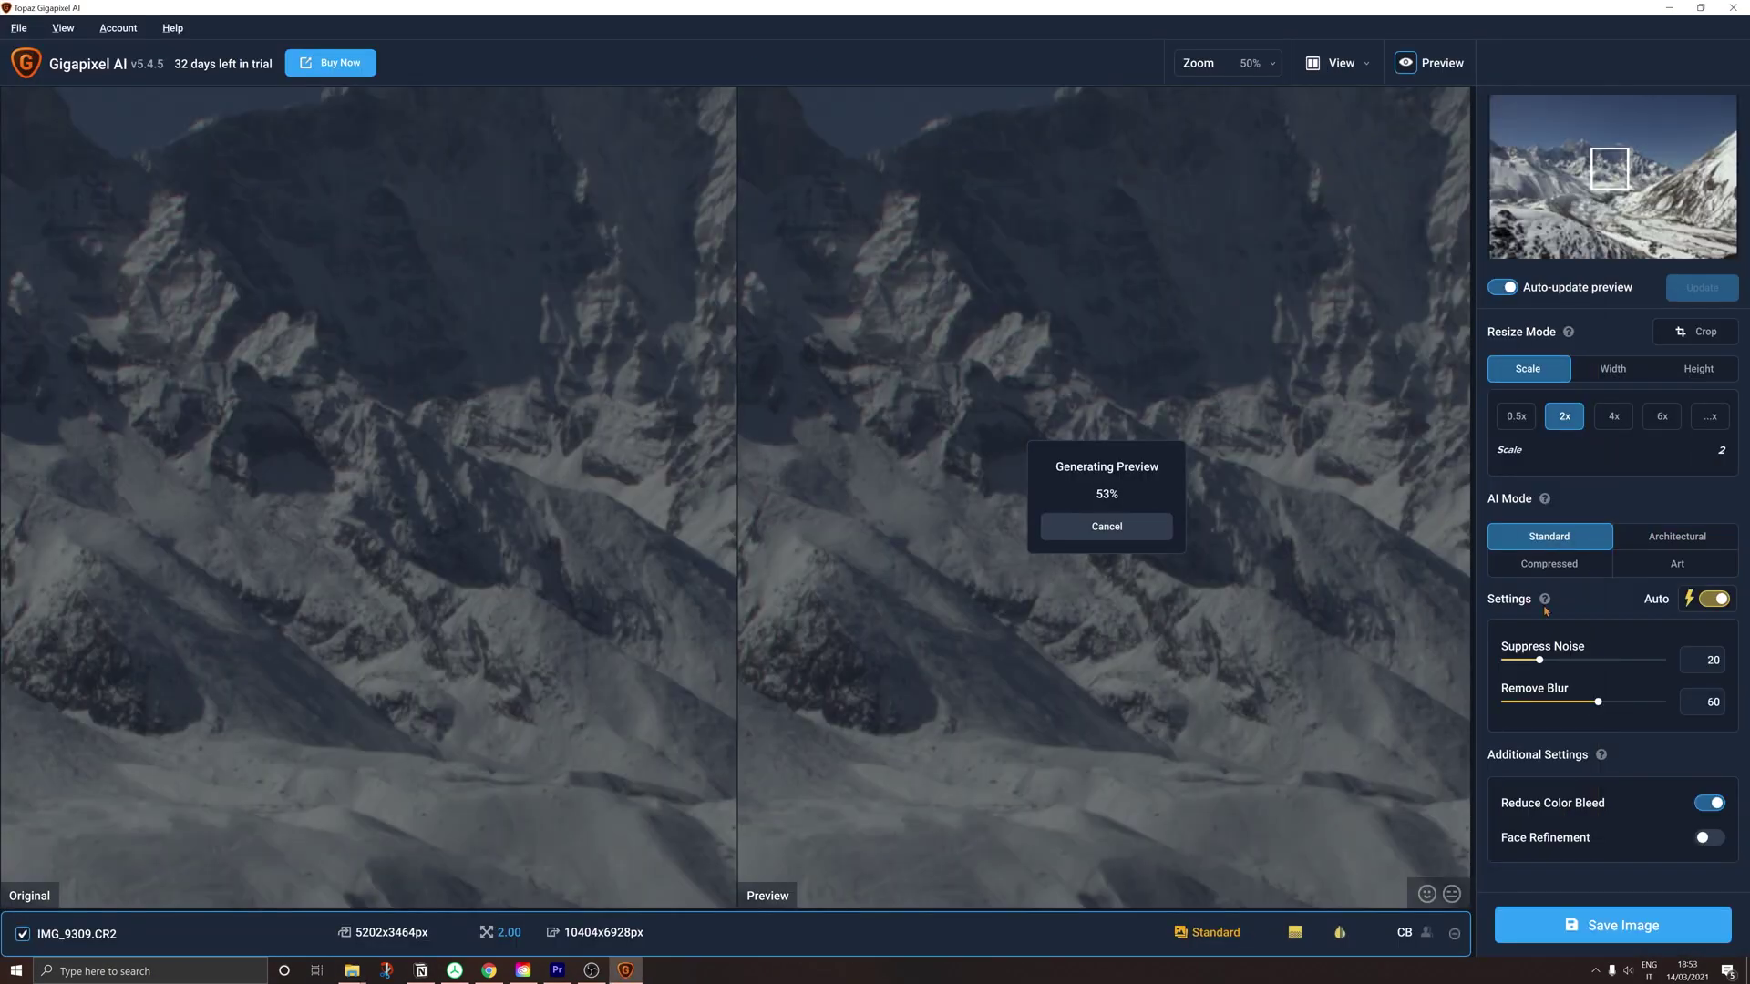
click(1038, 598)
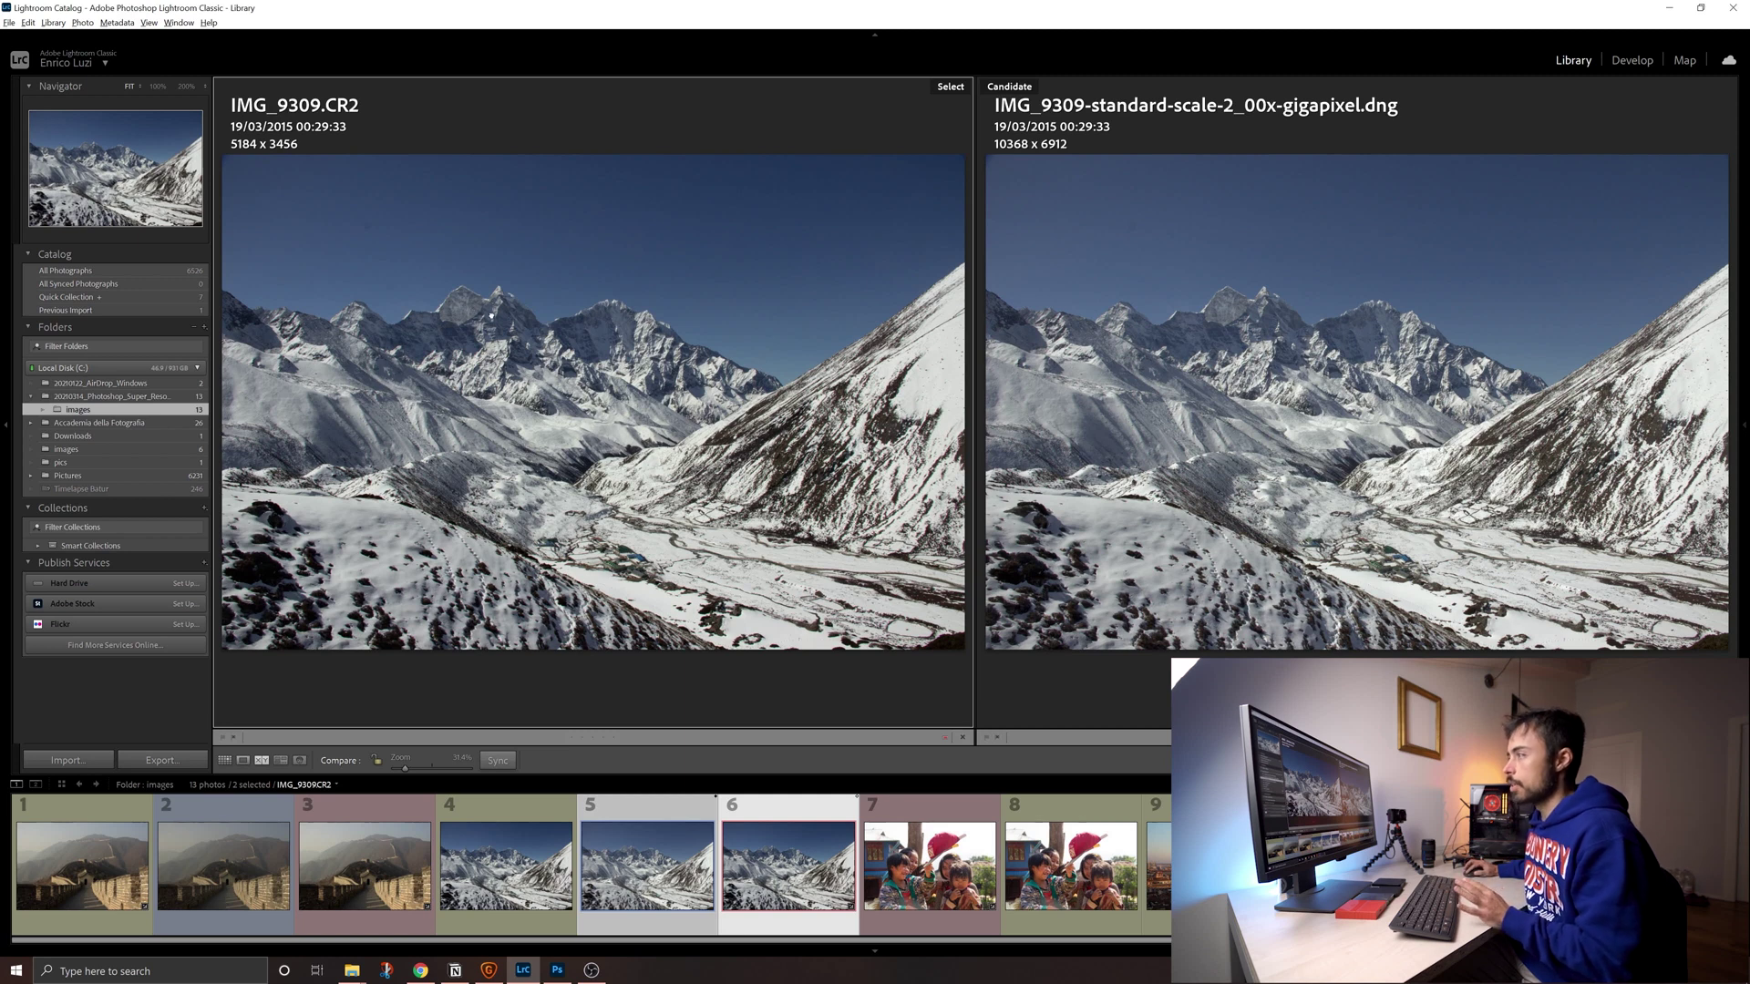
Zoom the Everest original and Gigapixel version through 100%, 50% and 200%
click(491, 315)
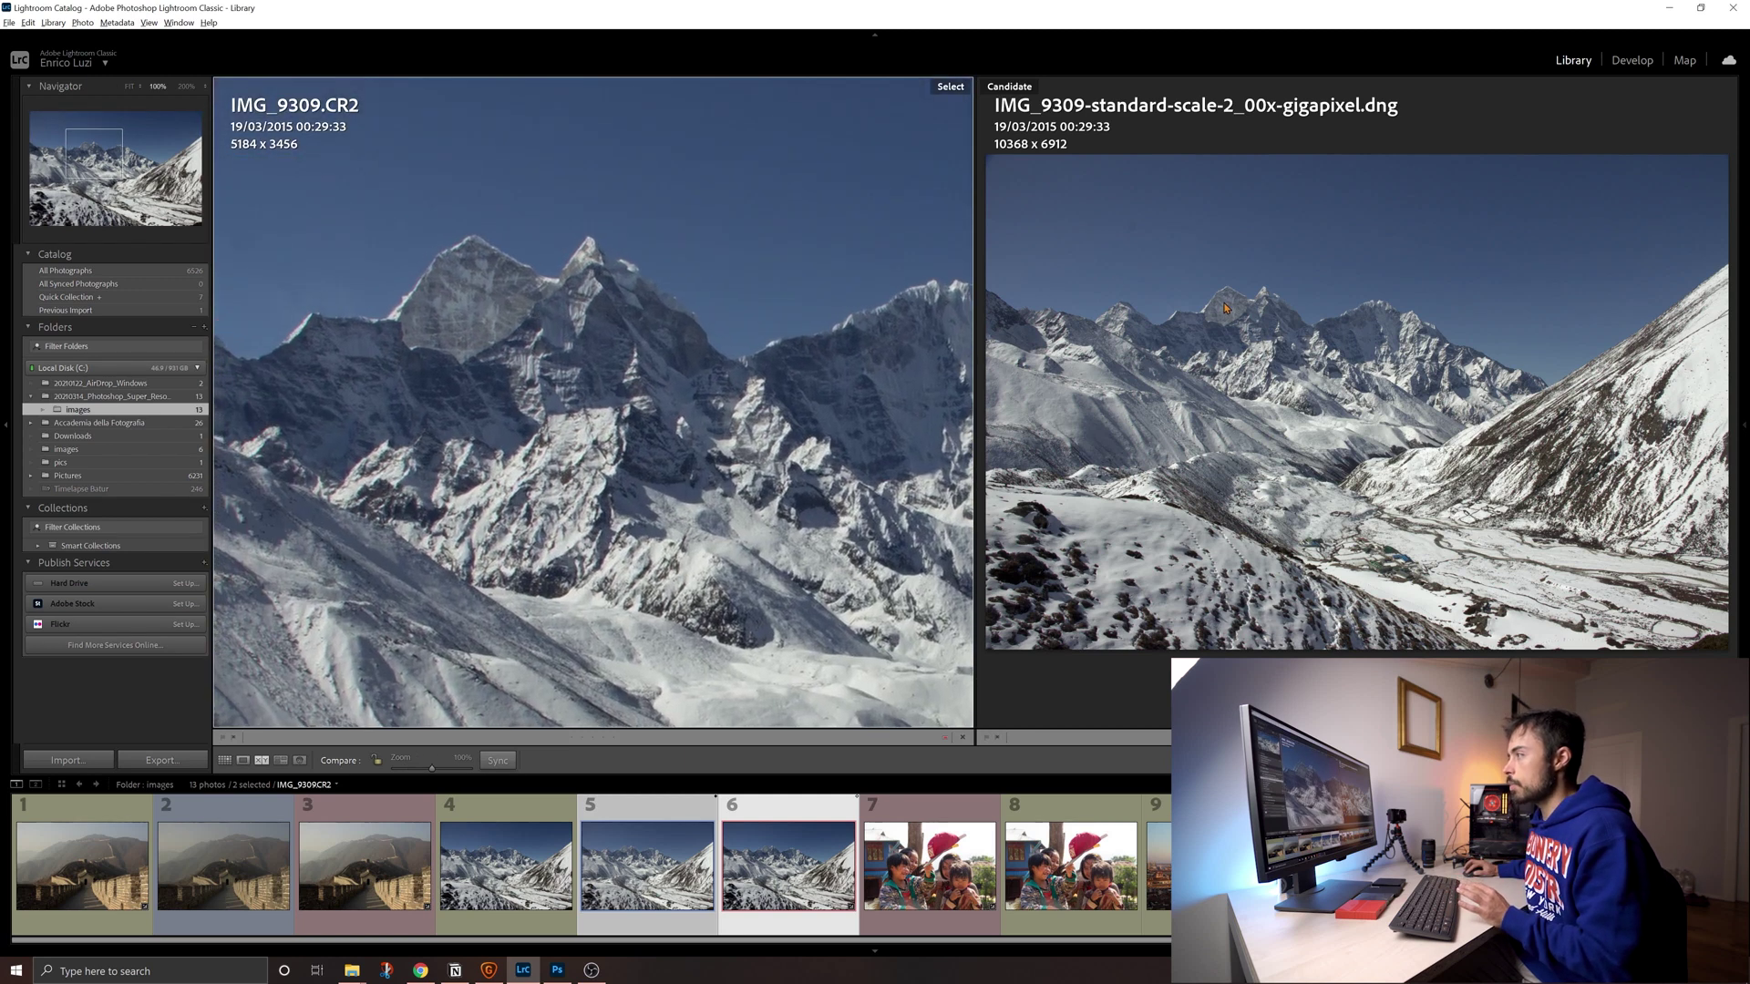
click(1252, 312)
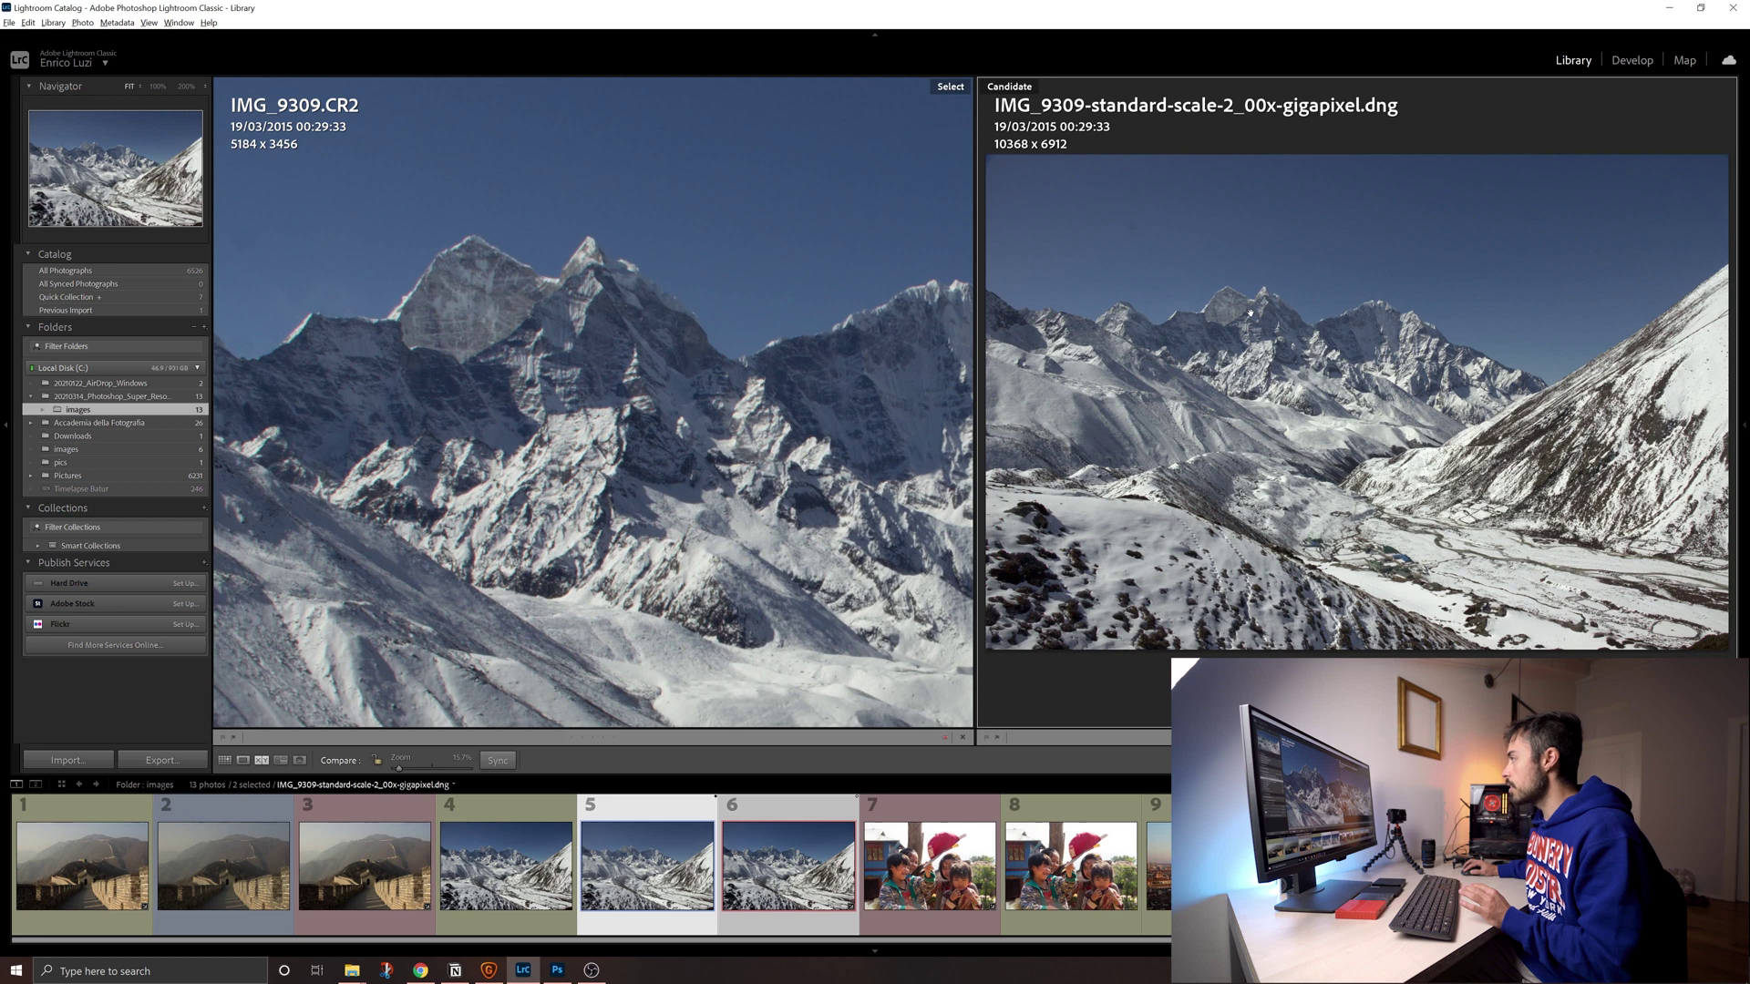
click(207, 89)
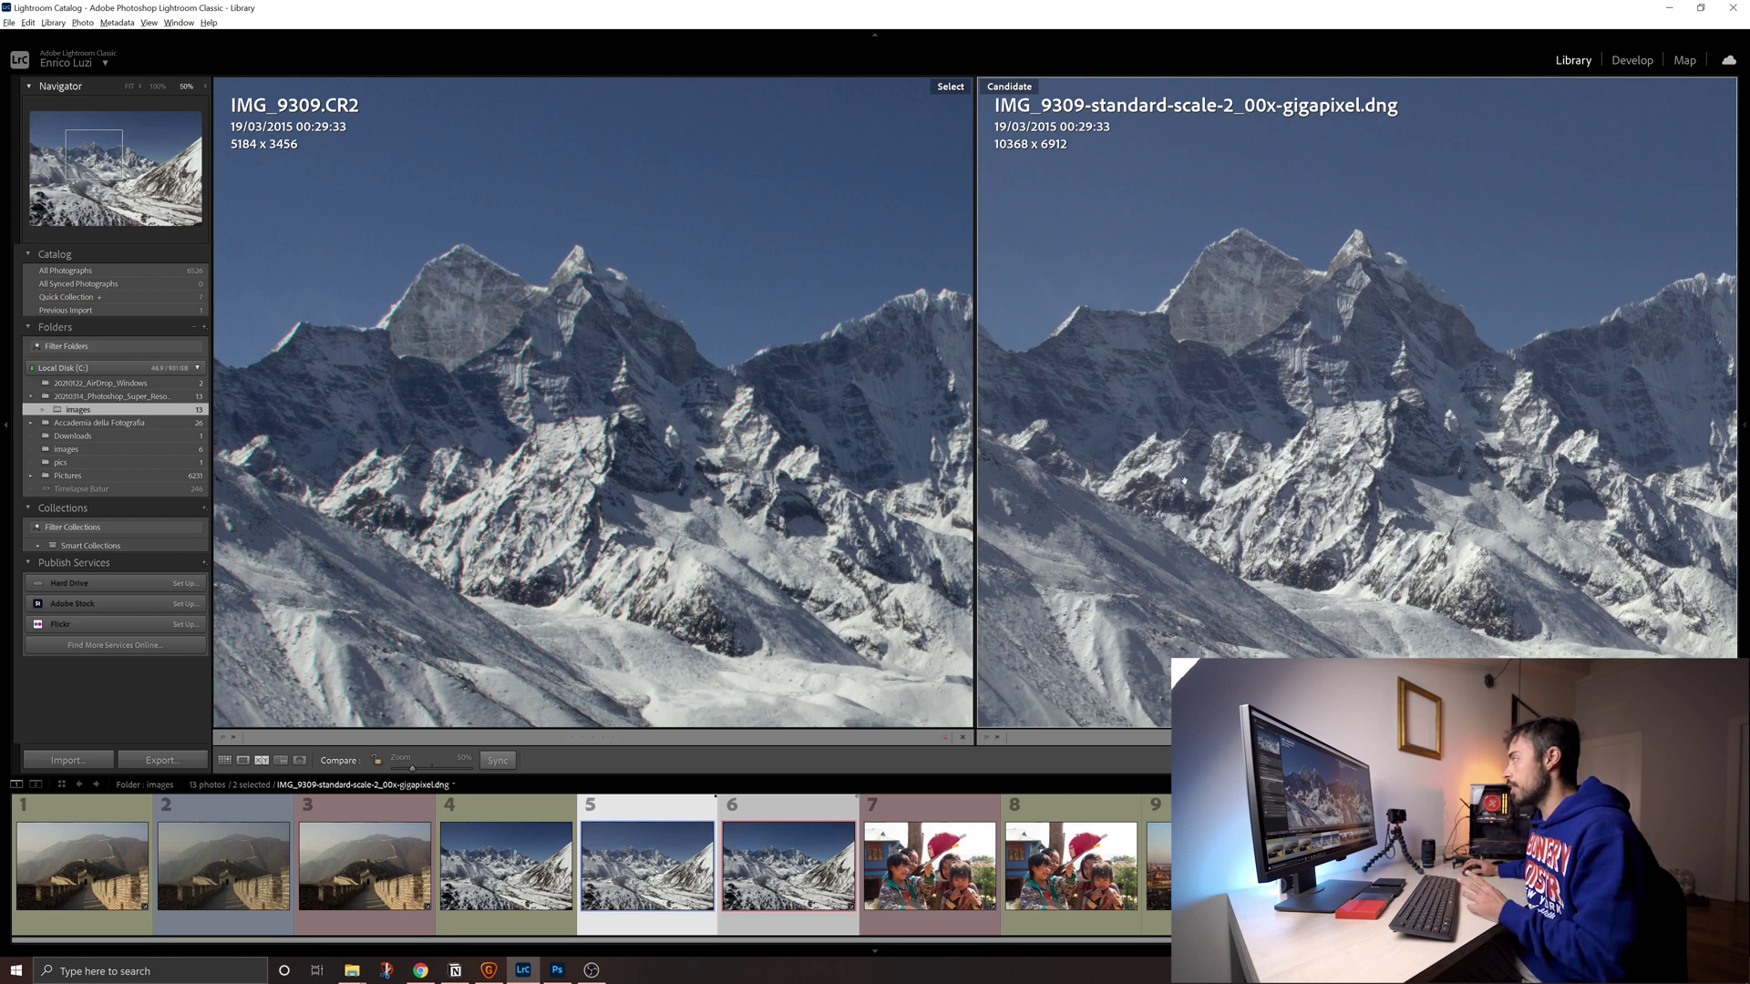
click(158, 86)
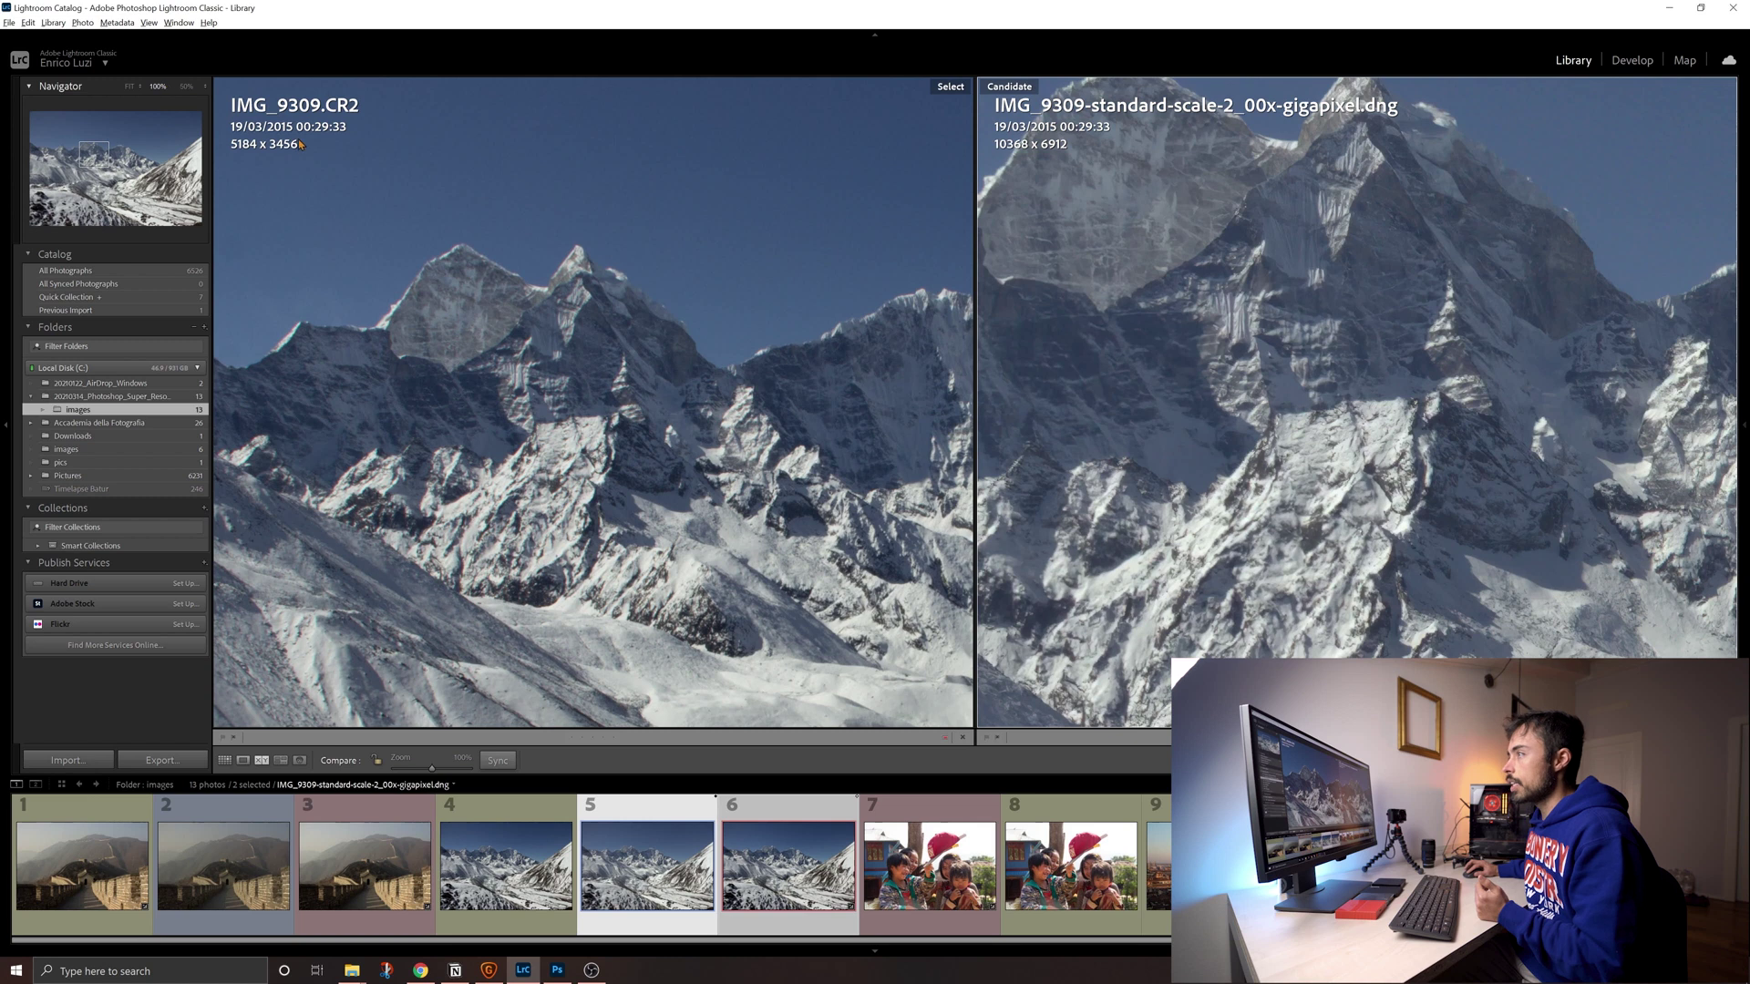
click(188, 86)
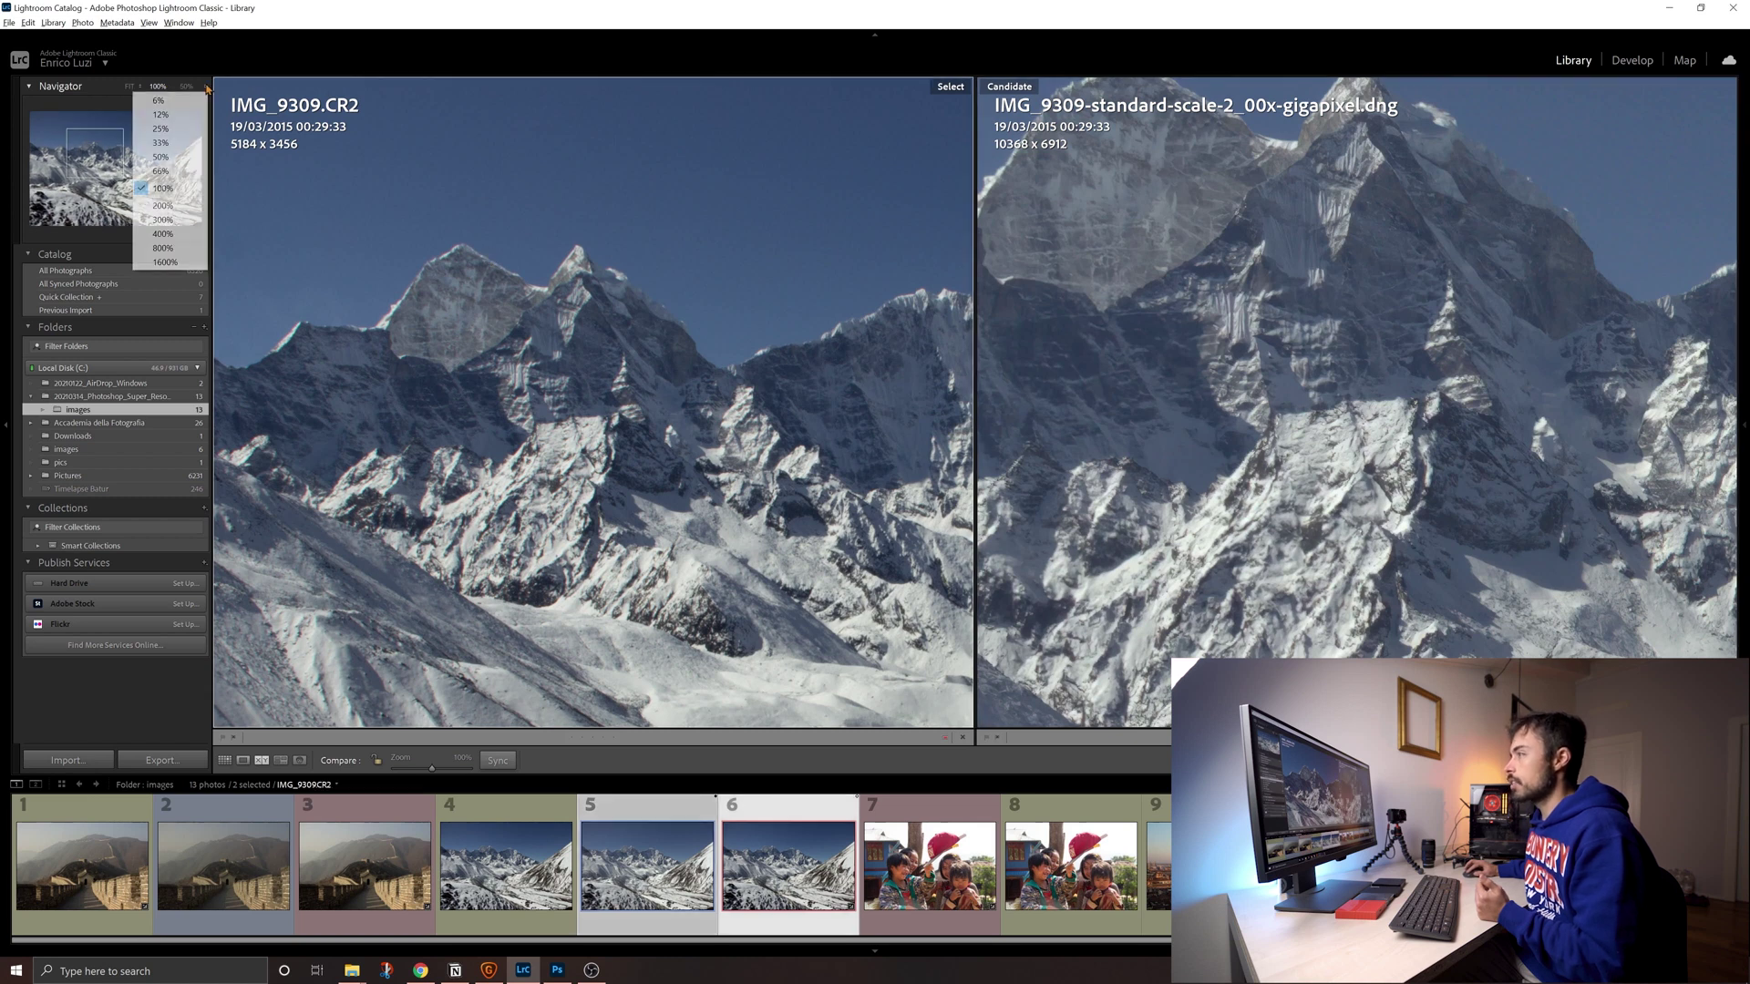
click(170, 206)
Inspect the snow slopes and village, fit both, then pair the Gigapixel DNG with Everest_Enhanced.tif
drag(593, 506, 565, 346)
click(1435, 629)
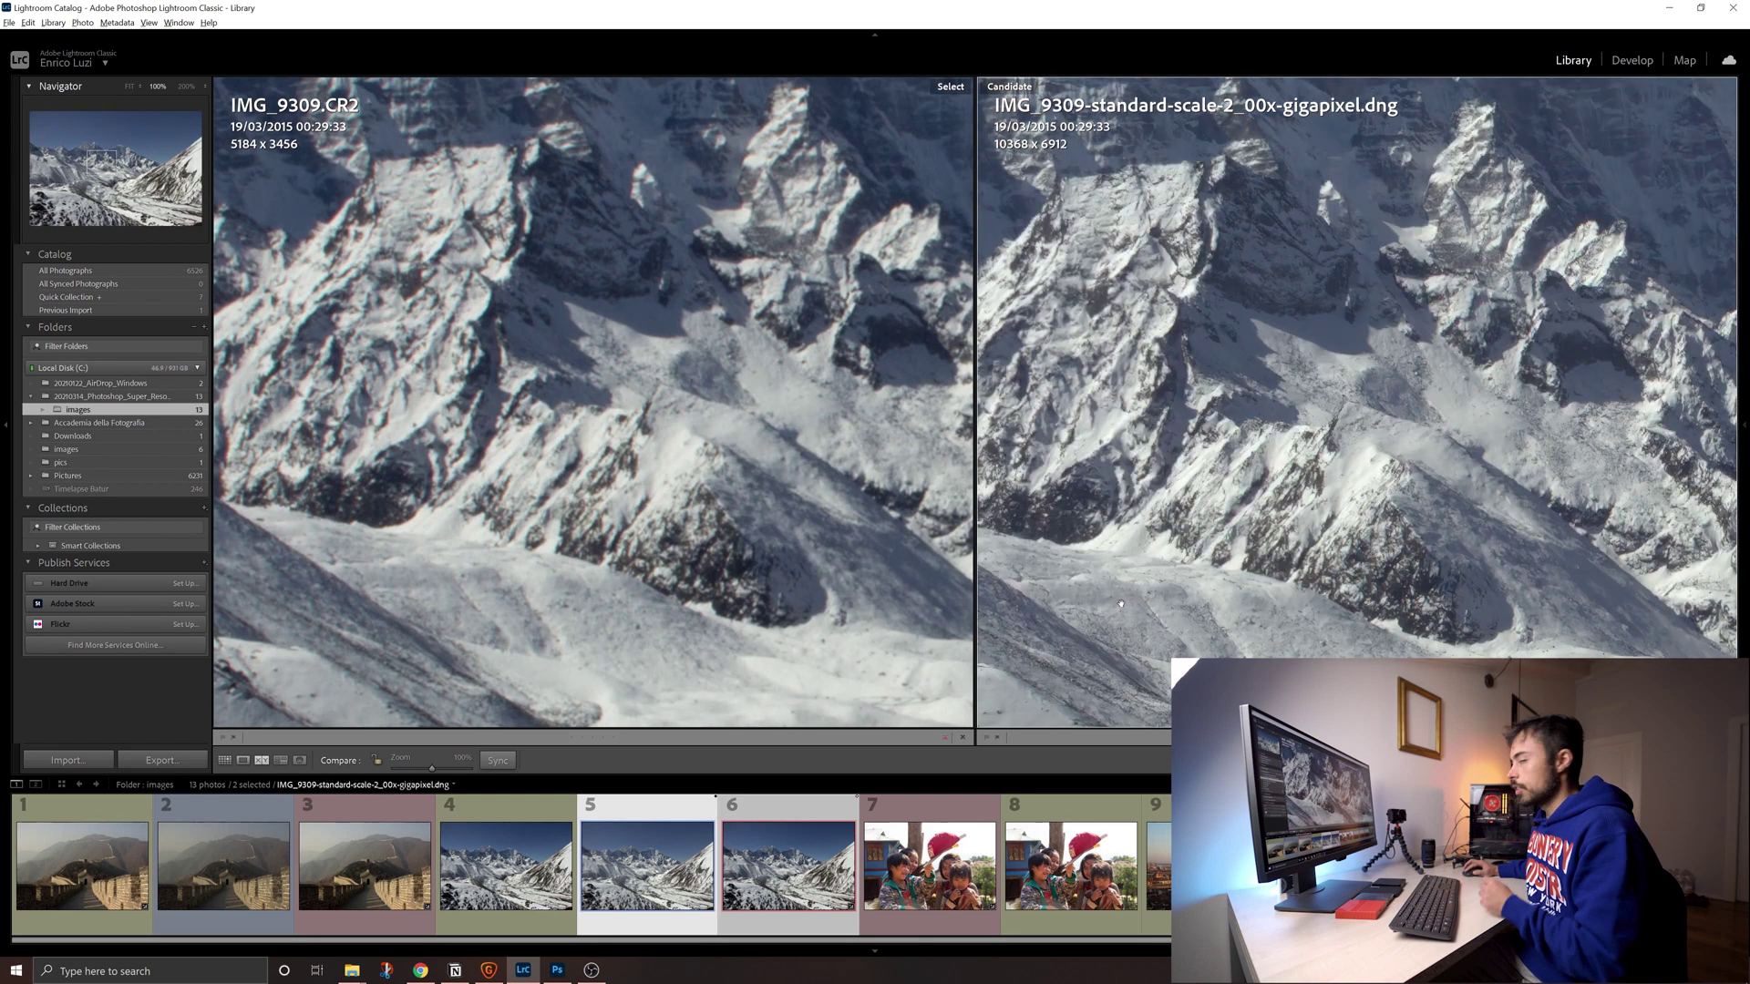
click(1174, 573)
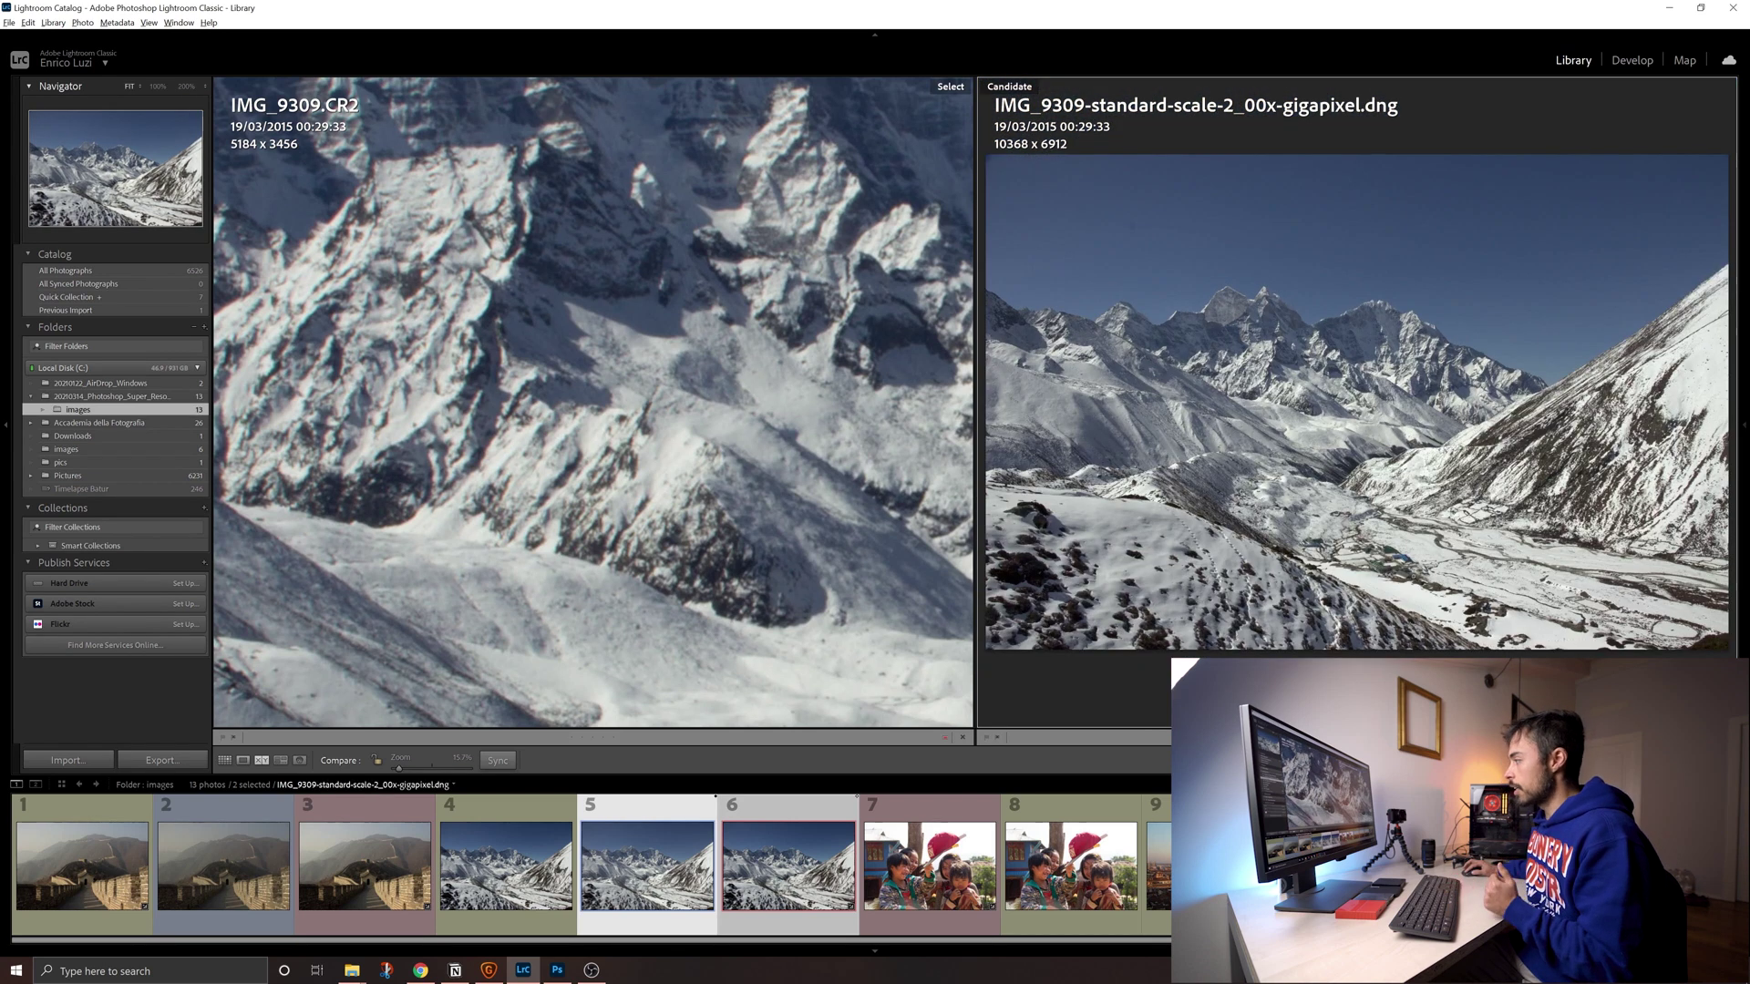
click(1403, 555)
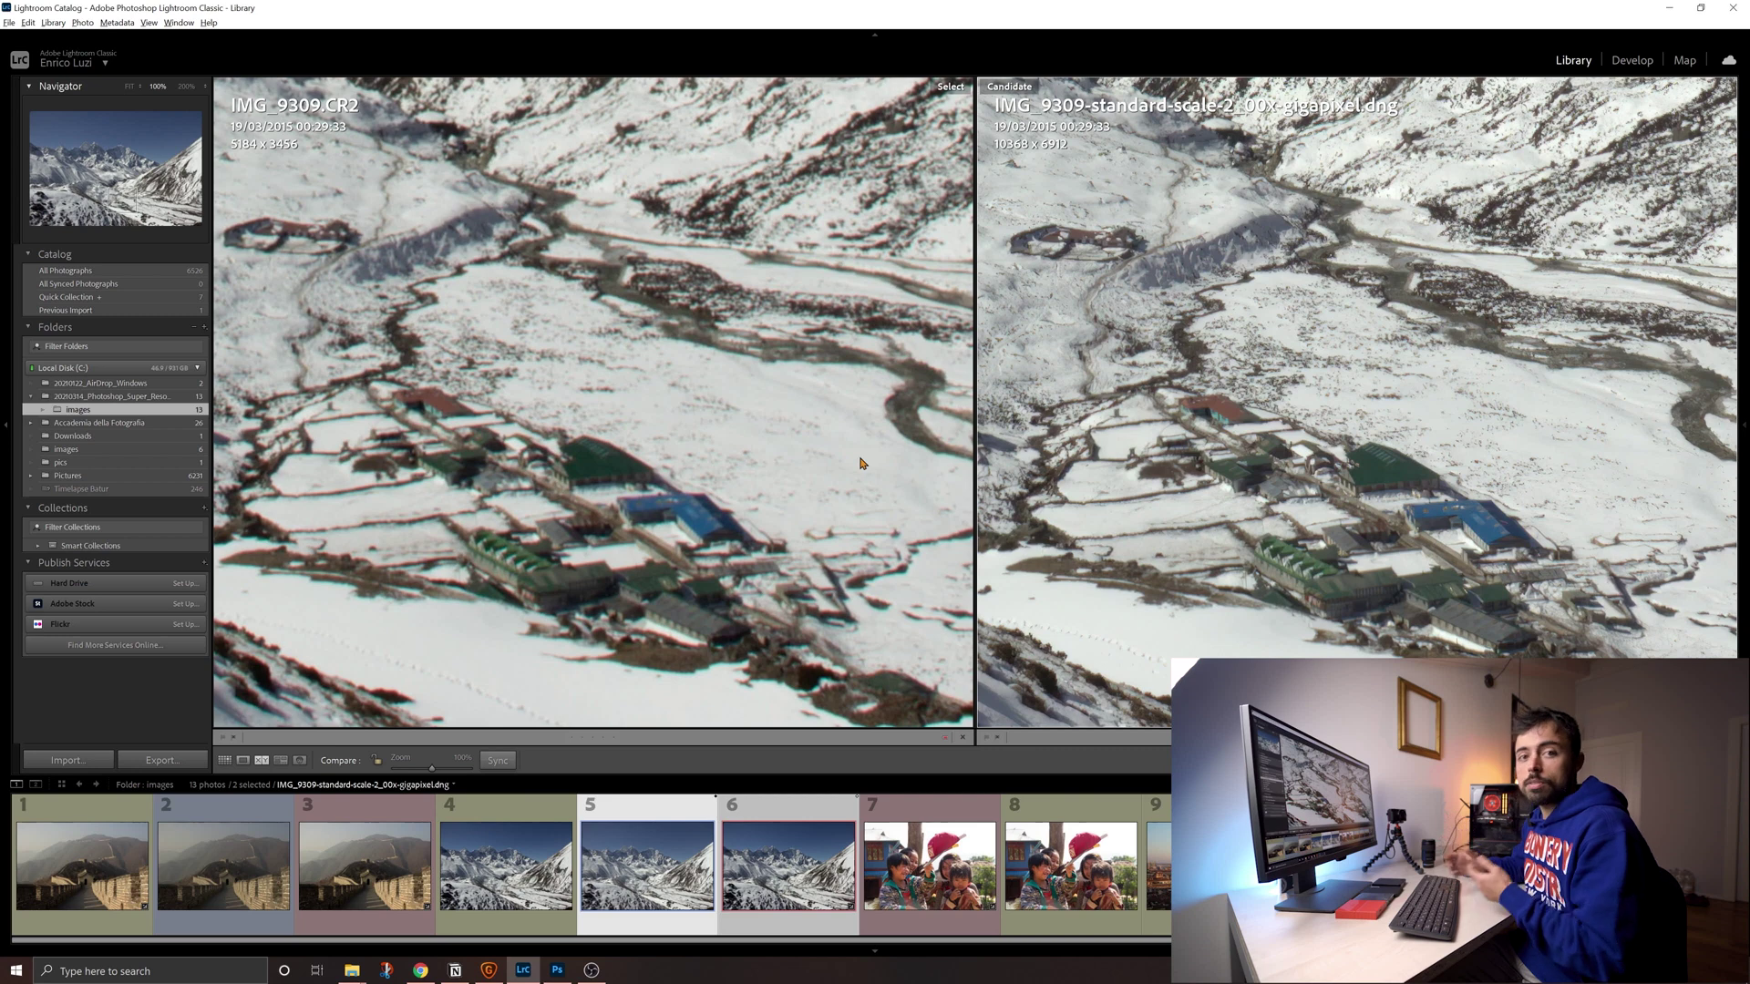
click(772, 447)
click(1143, 477)
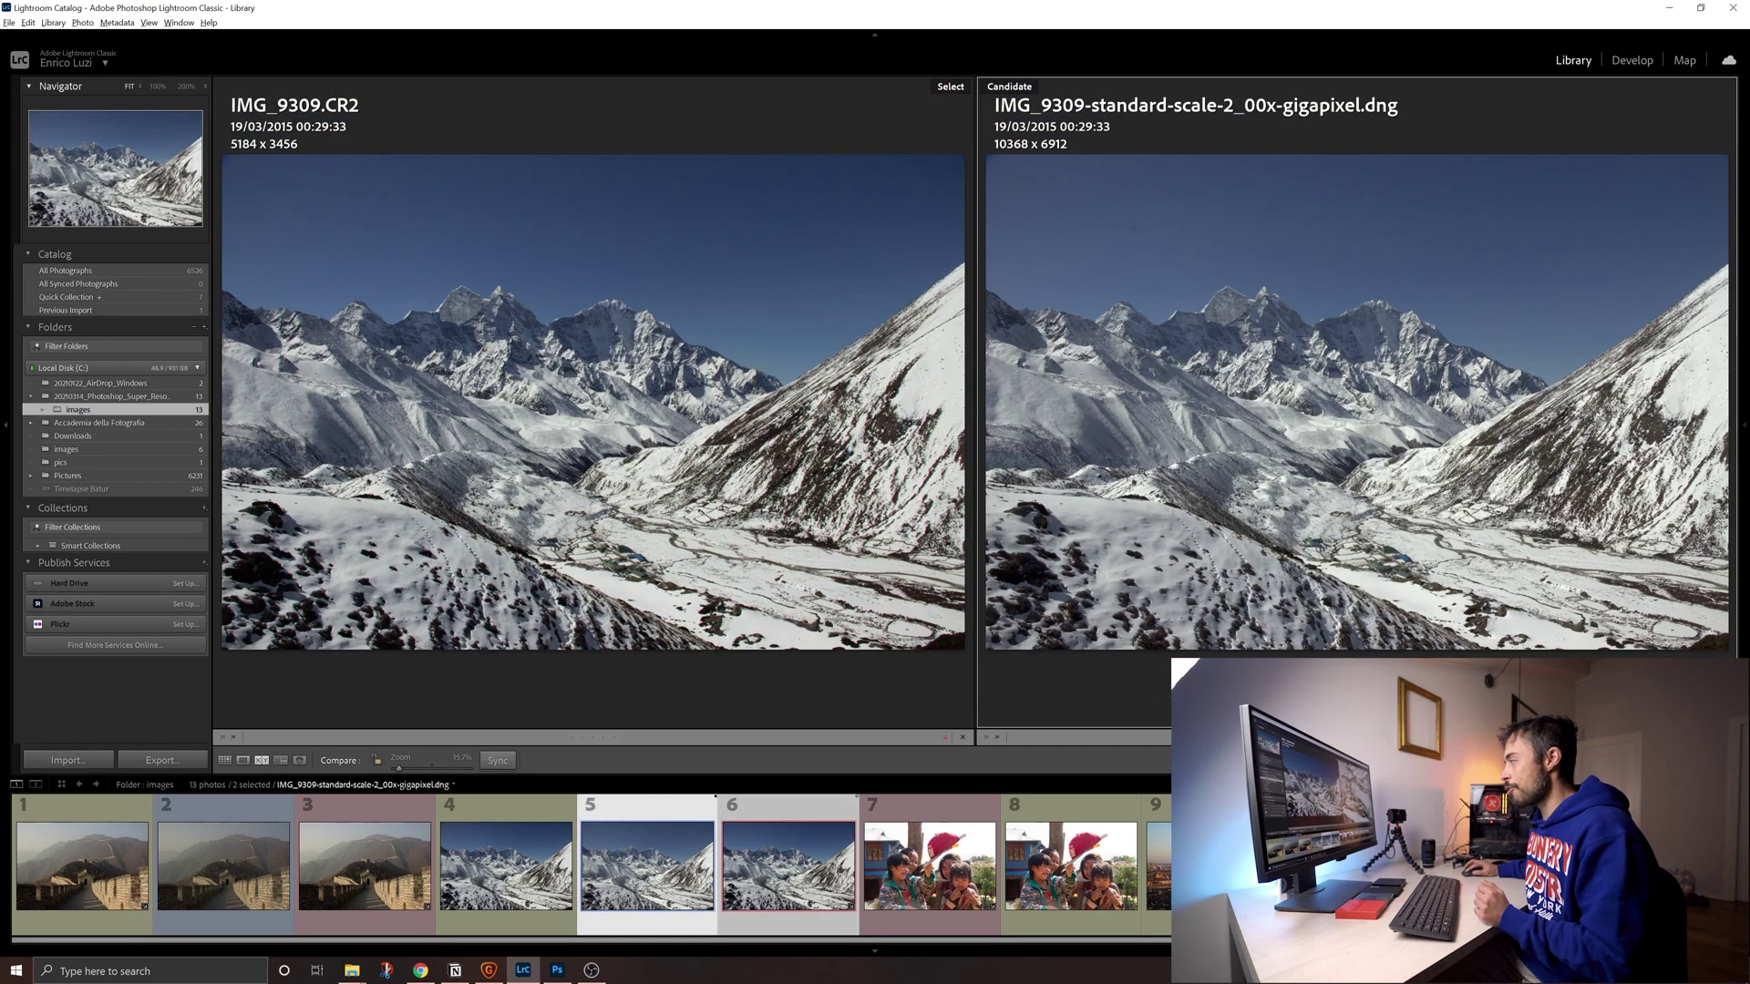
key(Up)
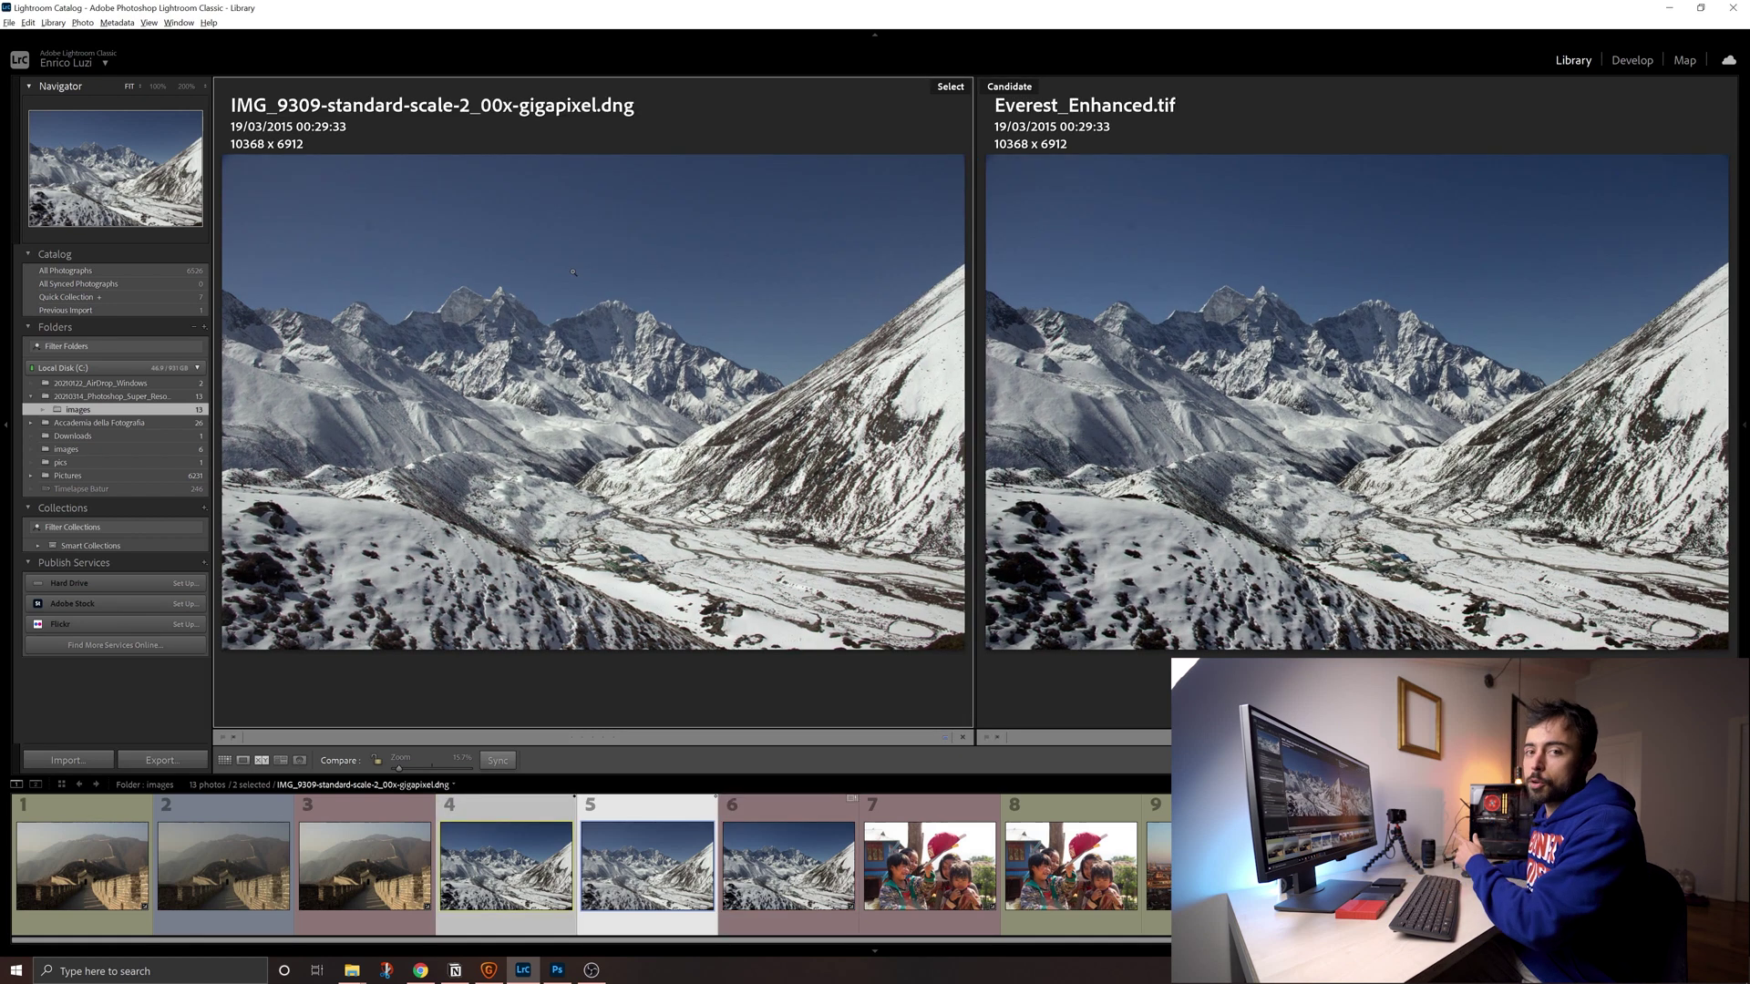
View the Gigapixel upscale and Everest_Enhanced.tif at 100% on the peaks, then on the village
click(484, 312)
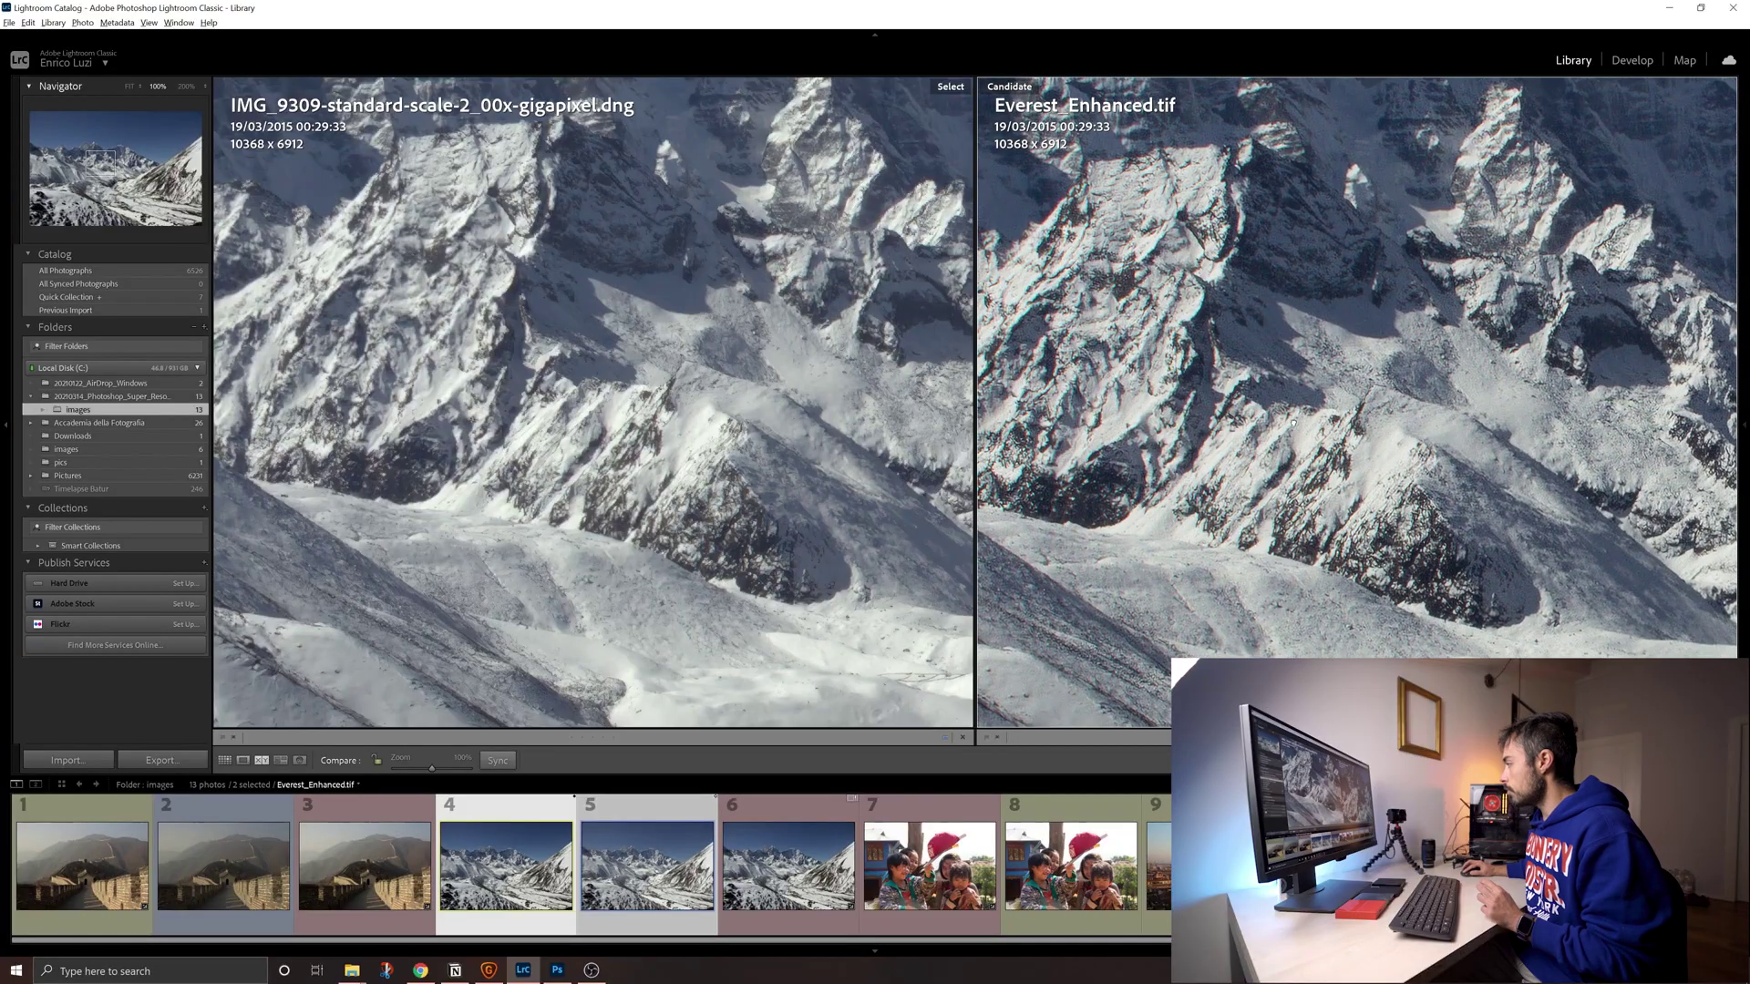
drag(1305, 444, 1362, 483)
click(1363, 483)
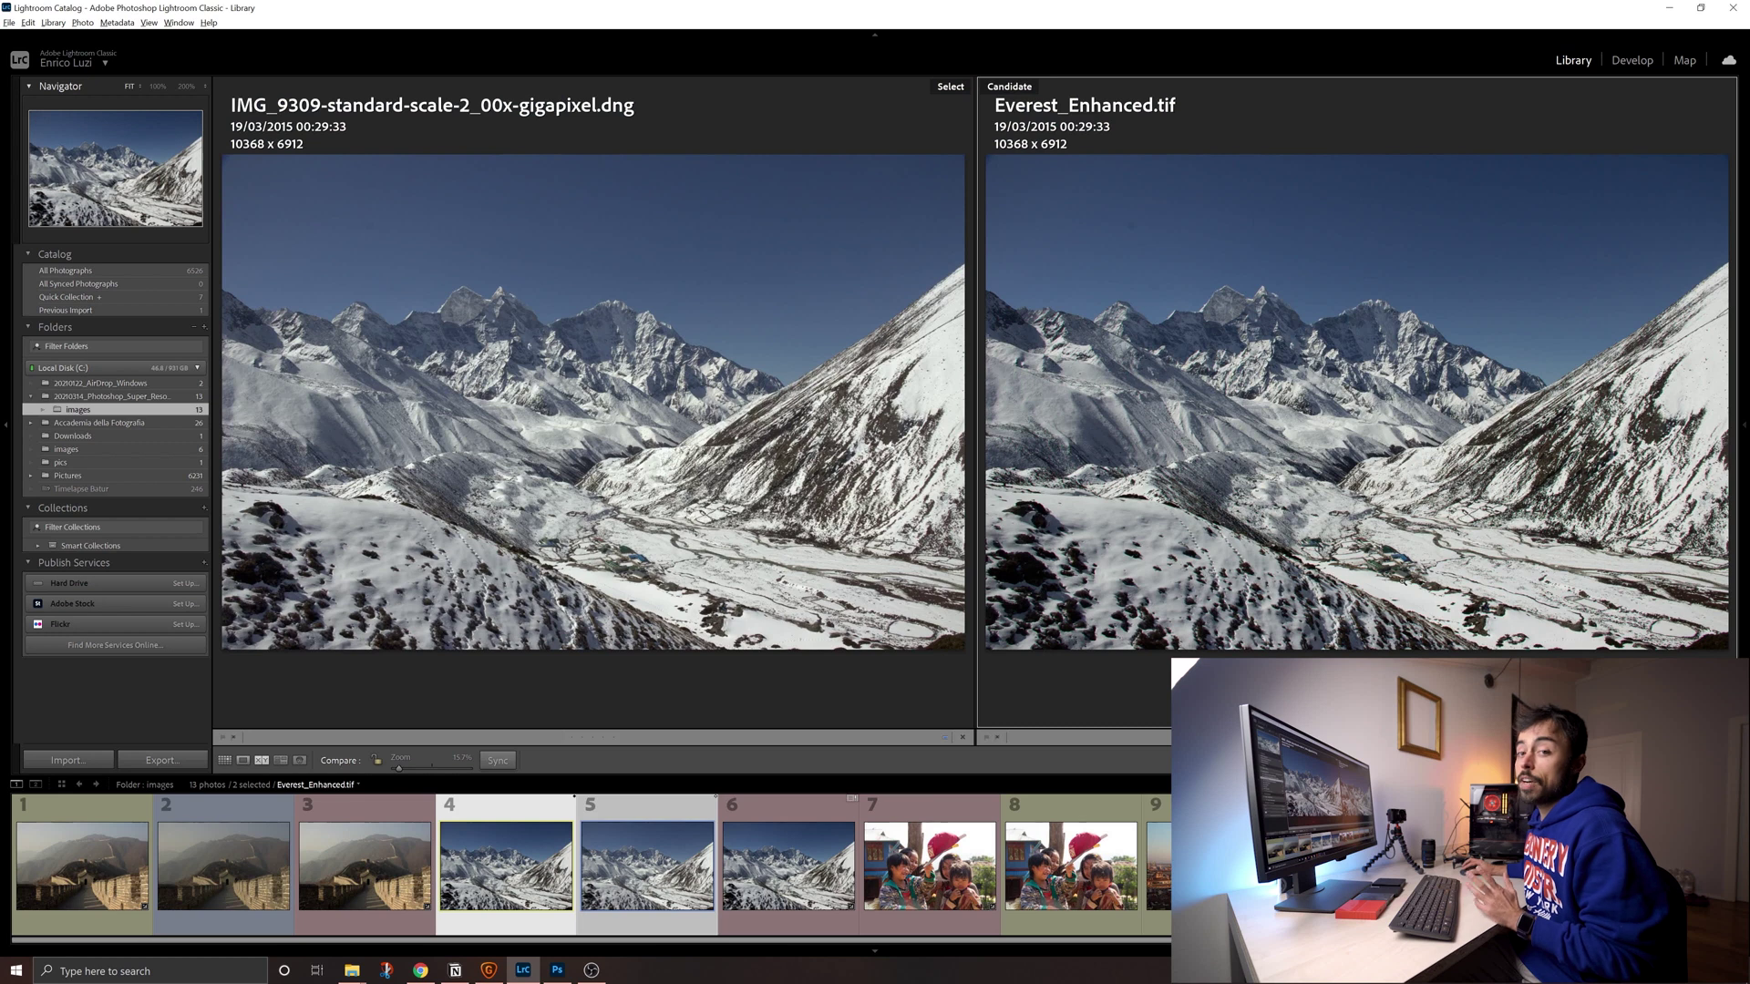
click(783, 571)
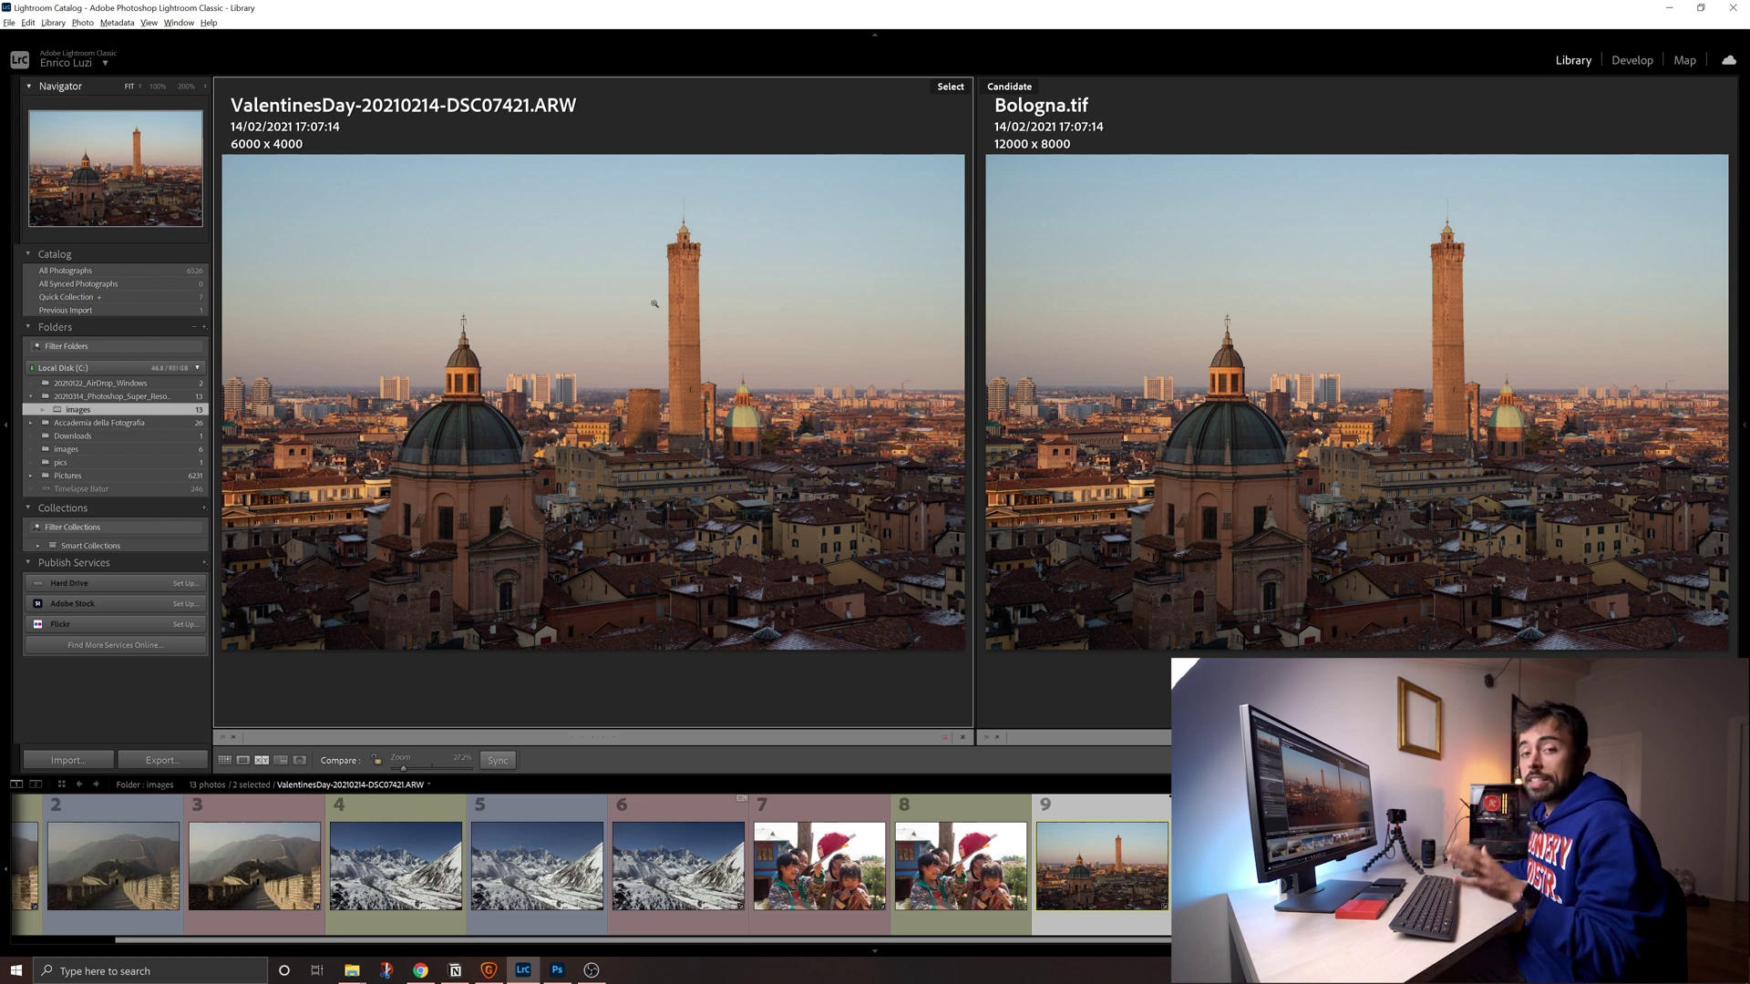
click(461, 399)
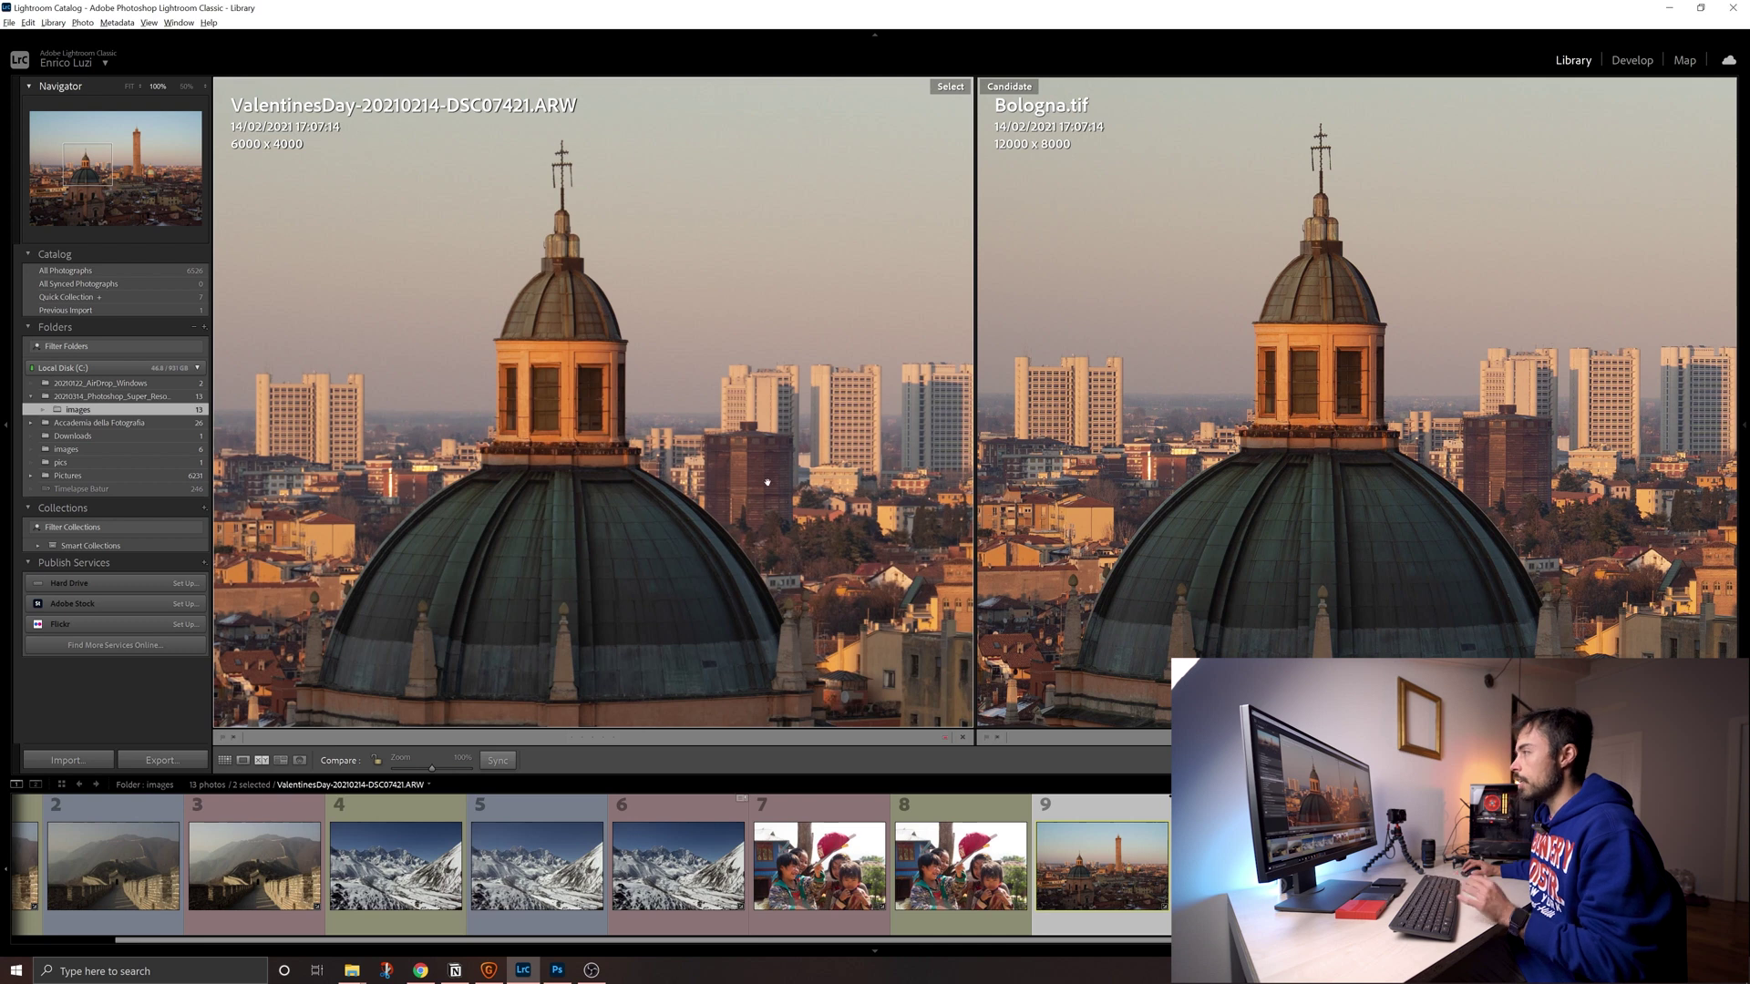
click(370, 164)
click(460, 383)
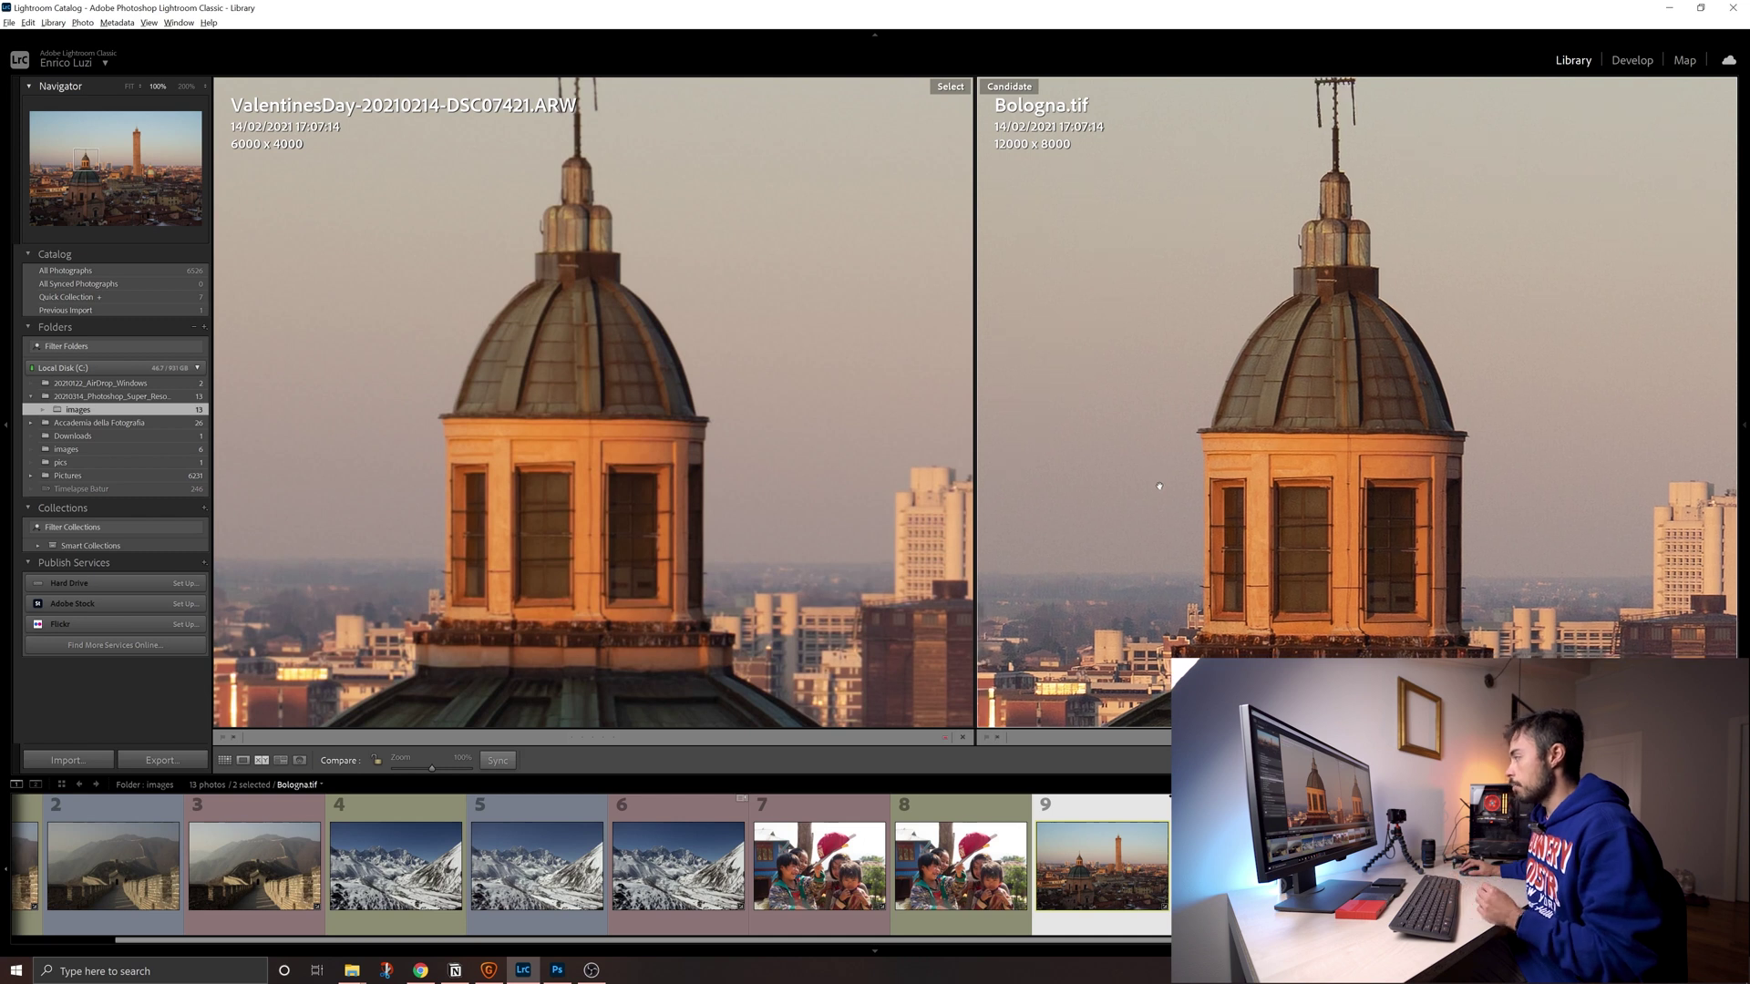
click(836, 342)
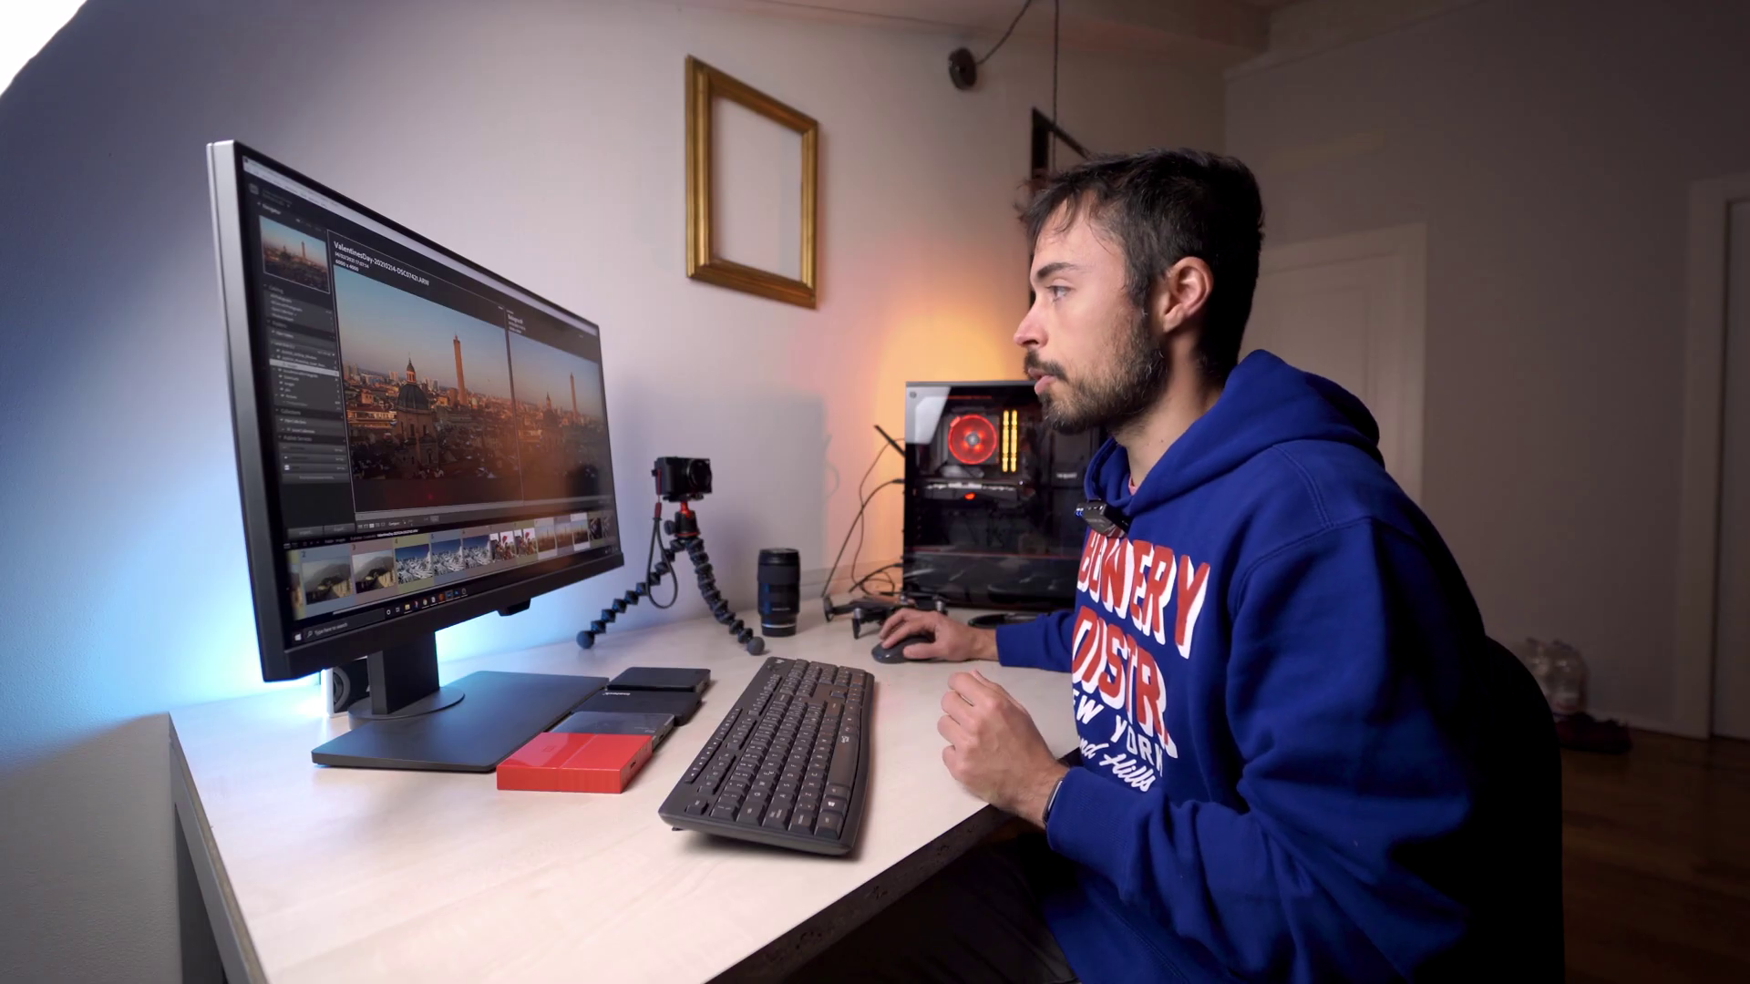
click(699, 259)
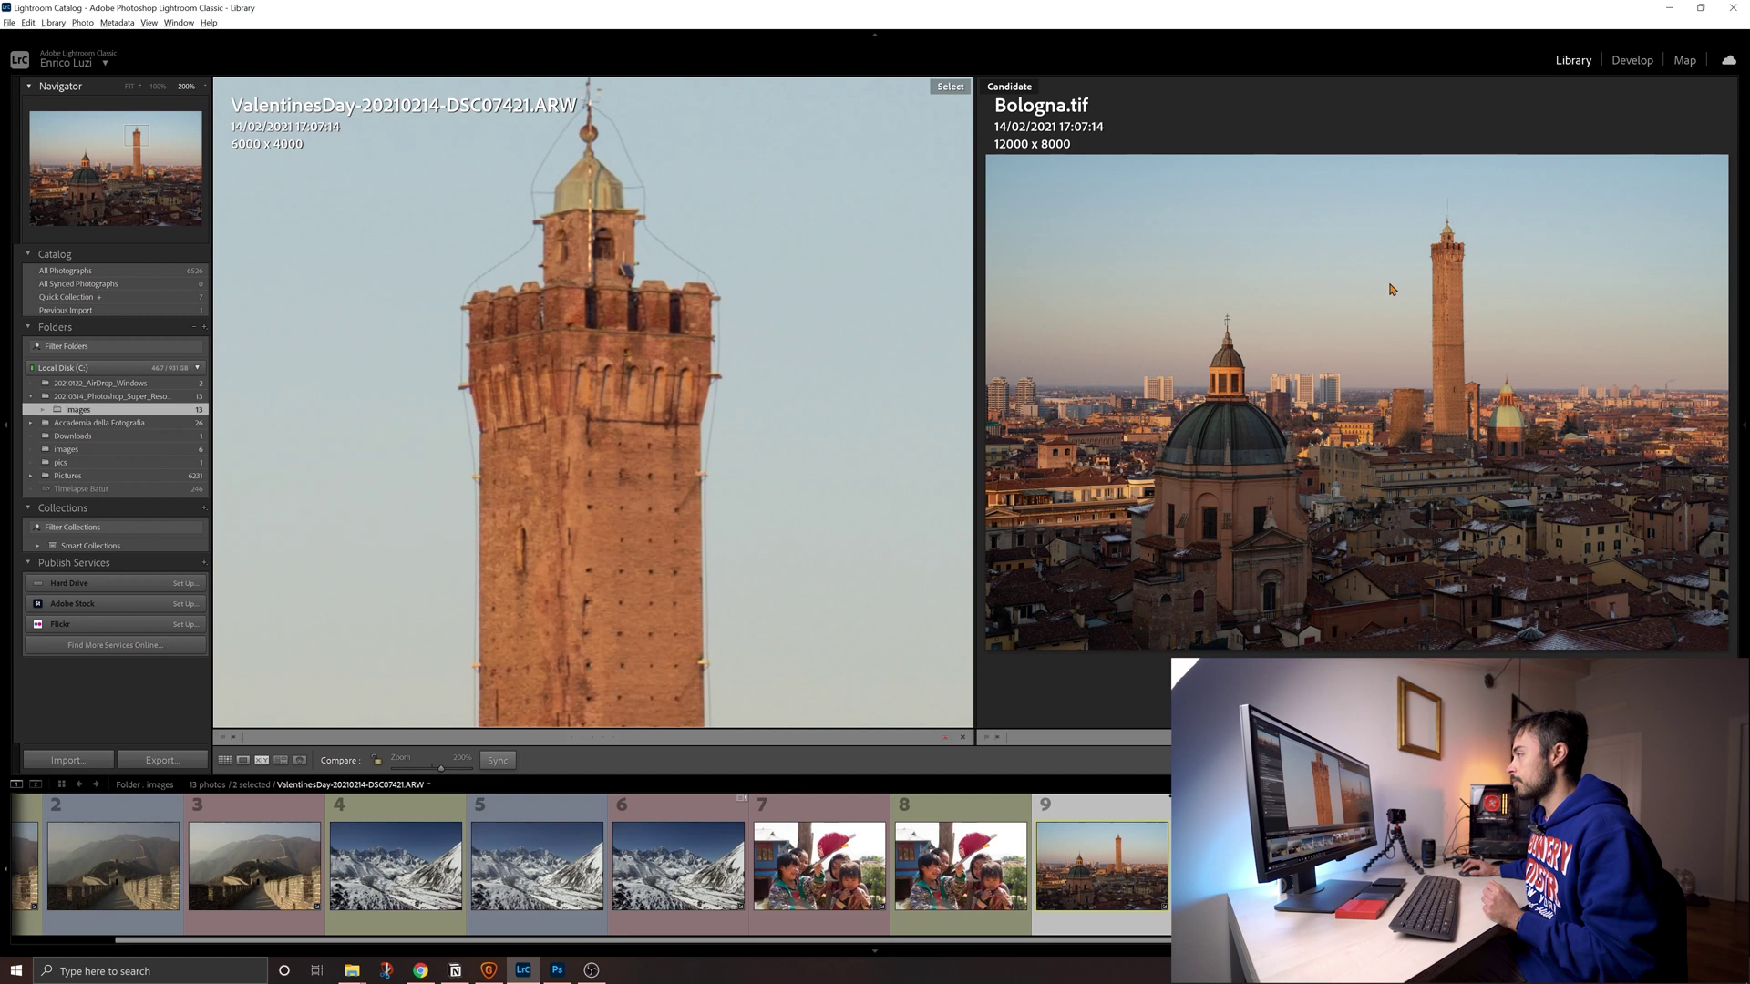
click(1447, 259)
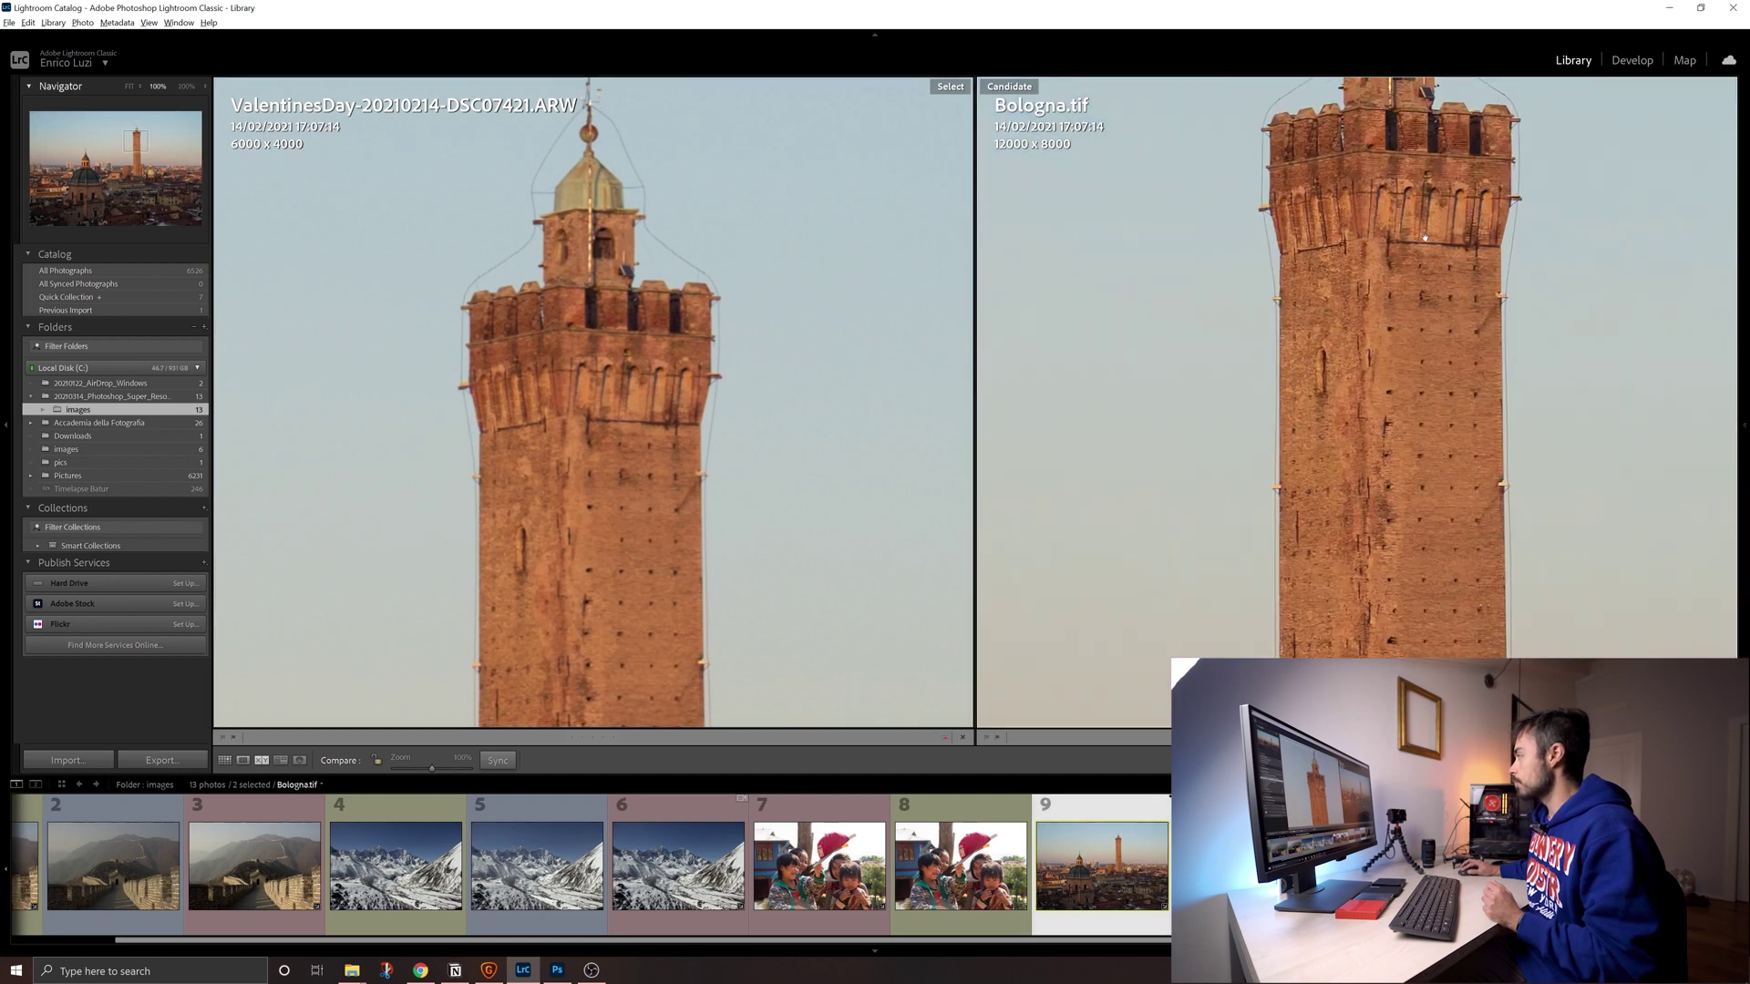
drag(1425, 237, 1373, 467)
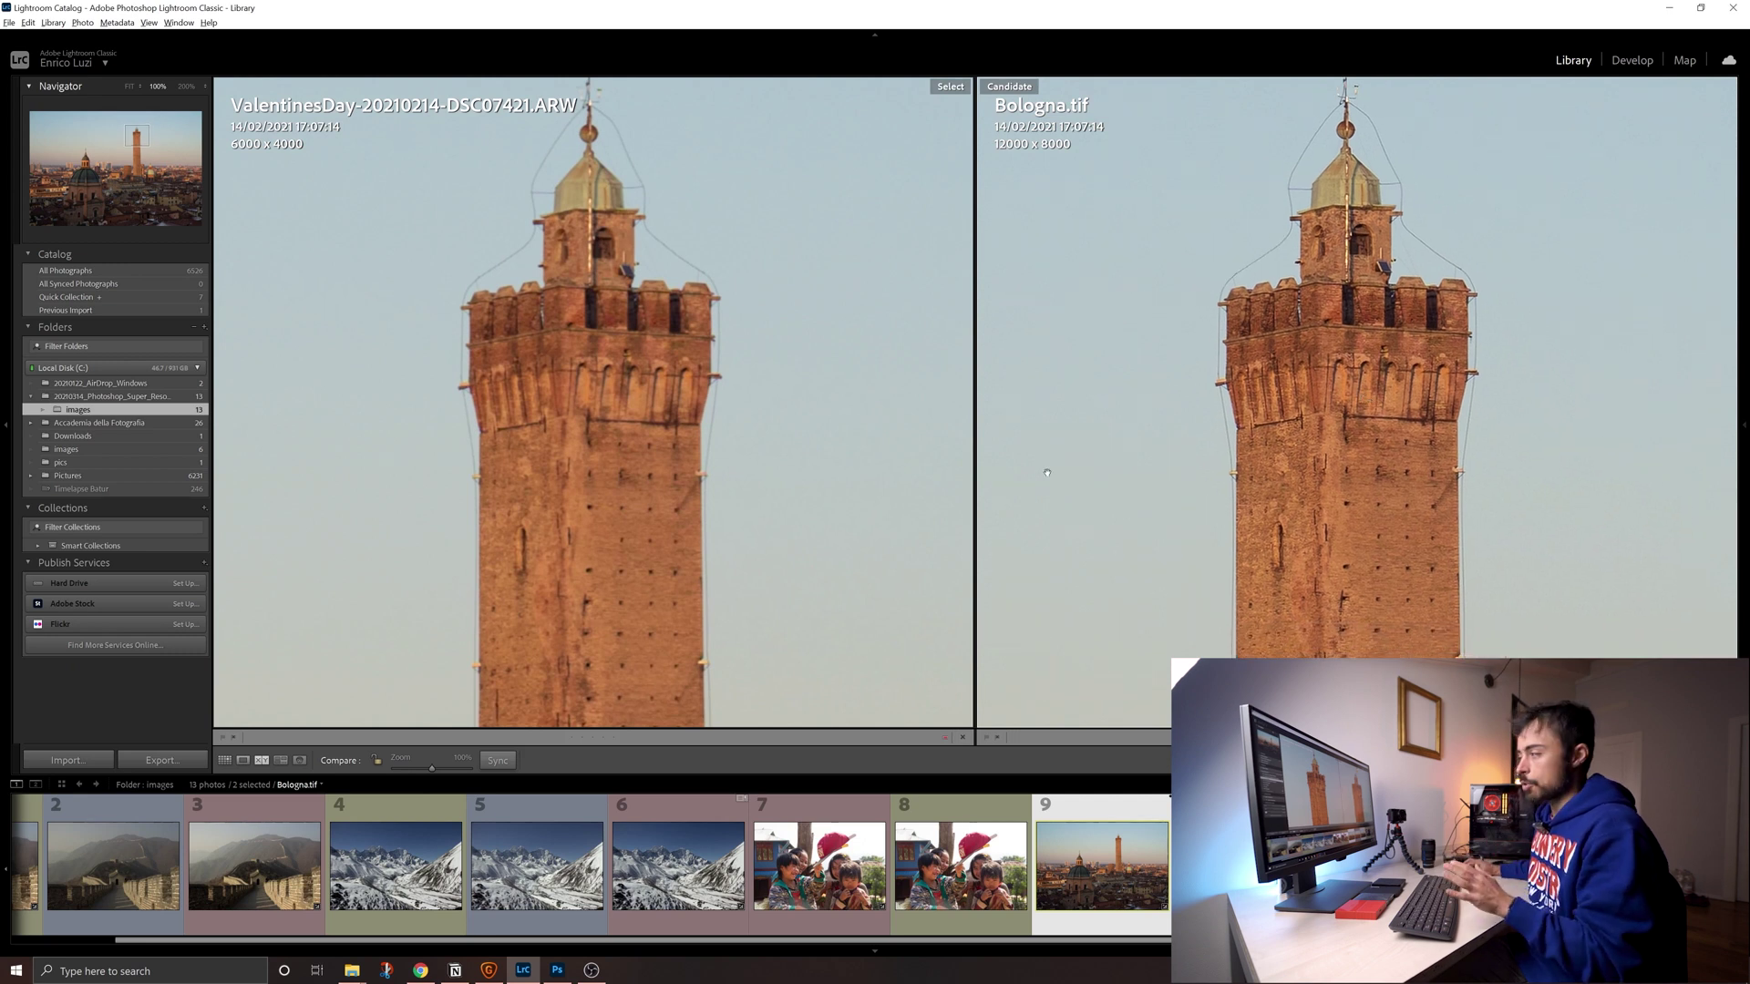
click(1216, 460)
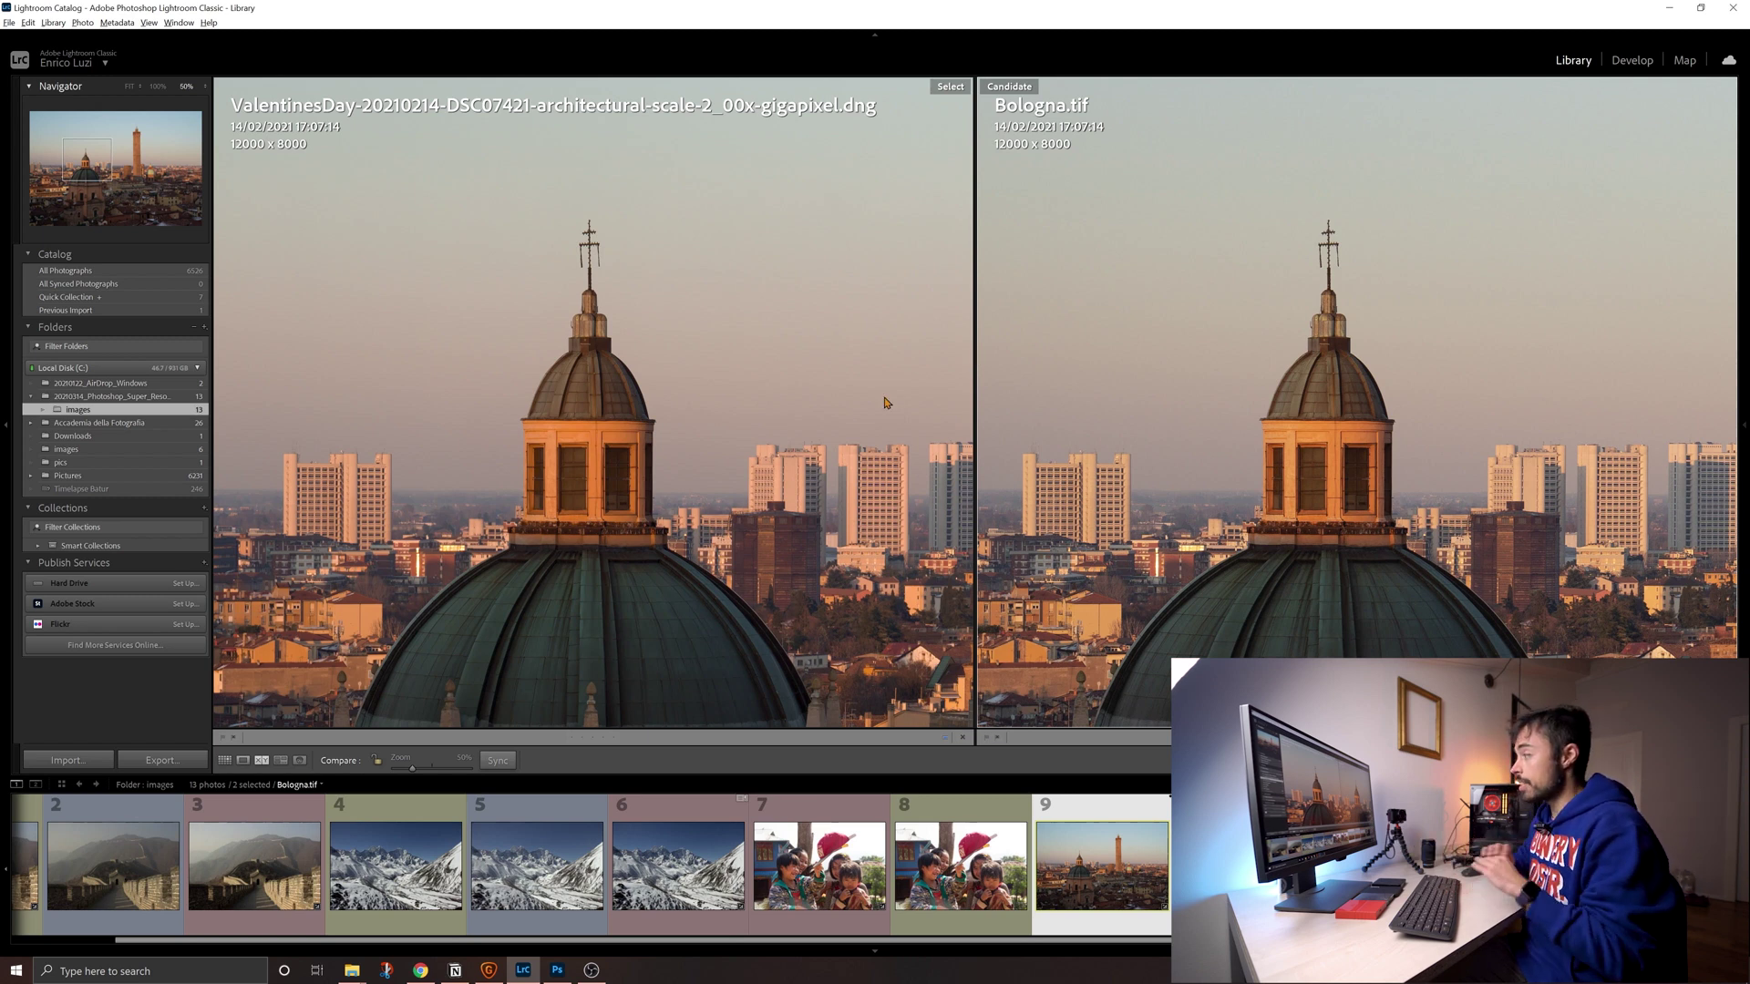
Zoom both Bologna comparison views to 100%
click(158, 85)
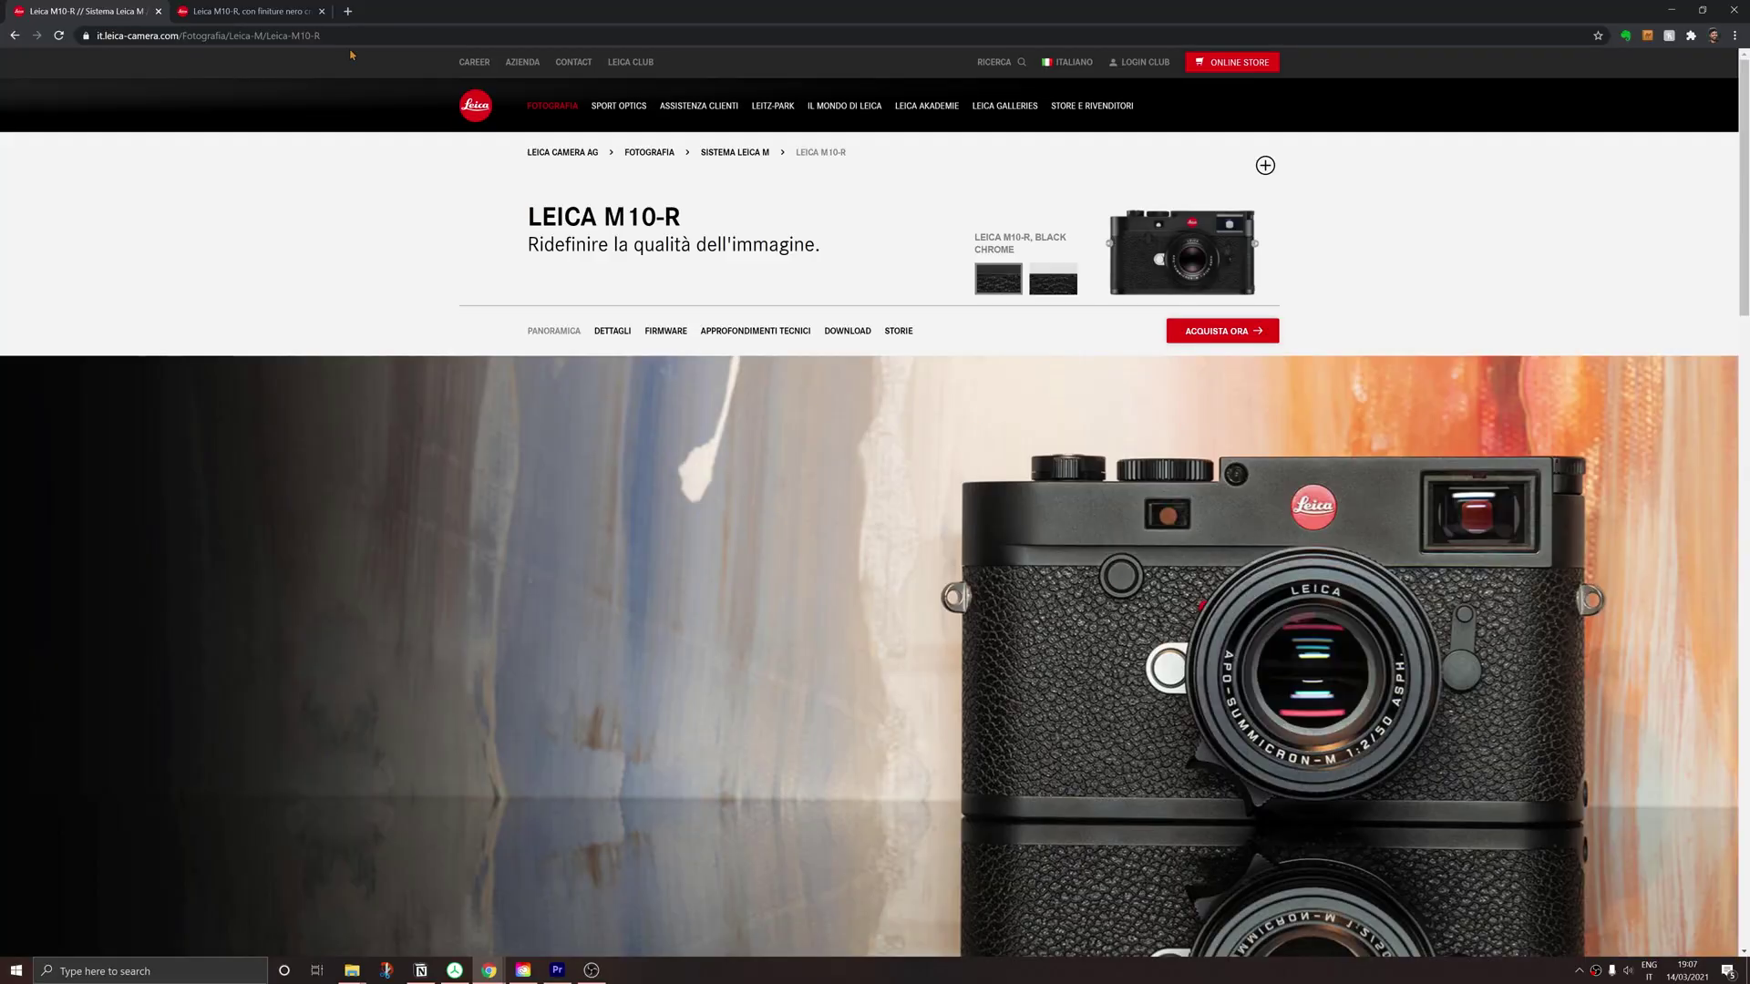
Switch to the Chrome tab with the Leica M10-R black chrome store page (8.125,00 €)
click(236, 9)
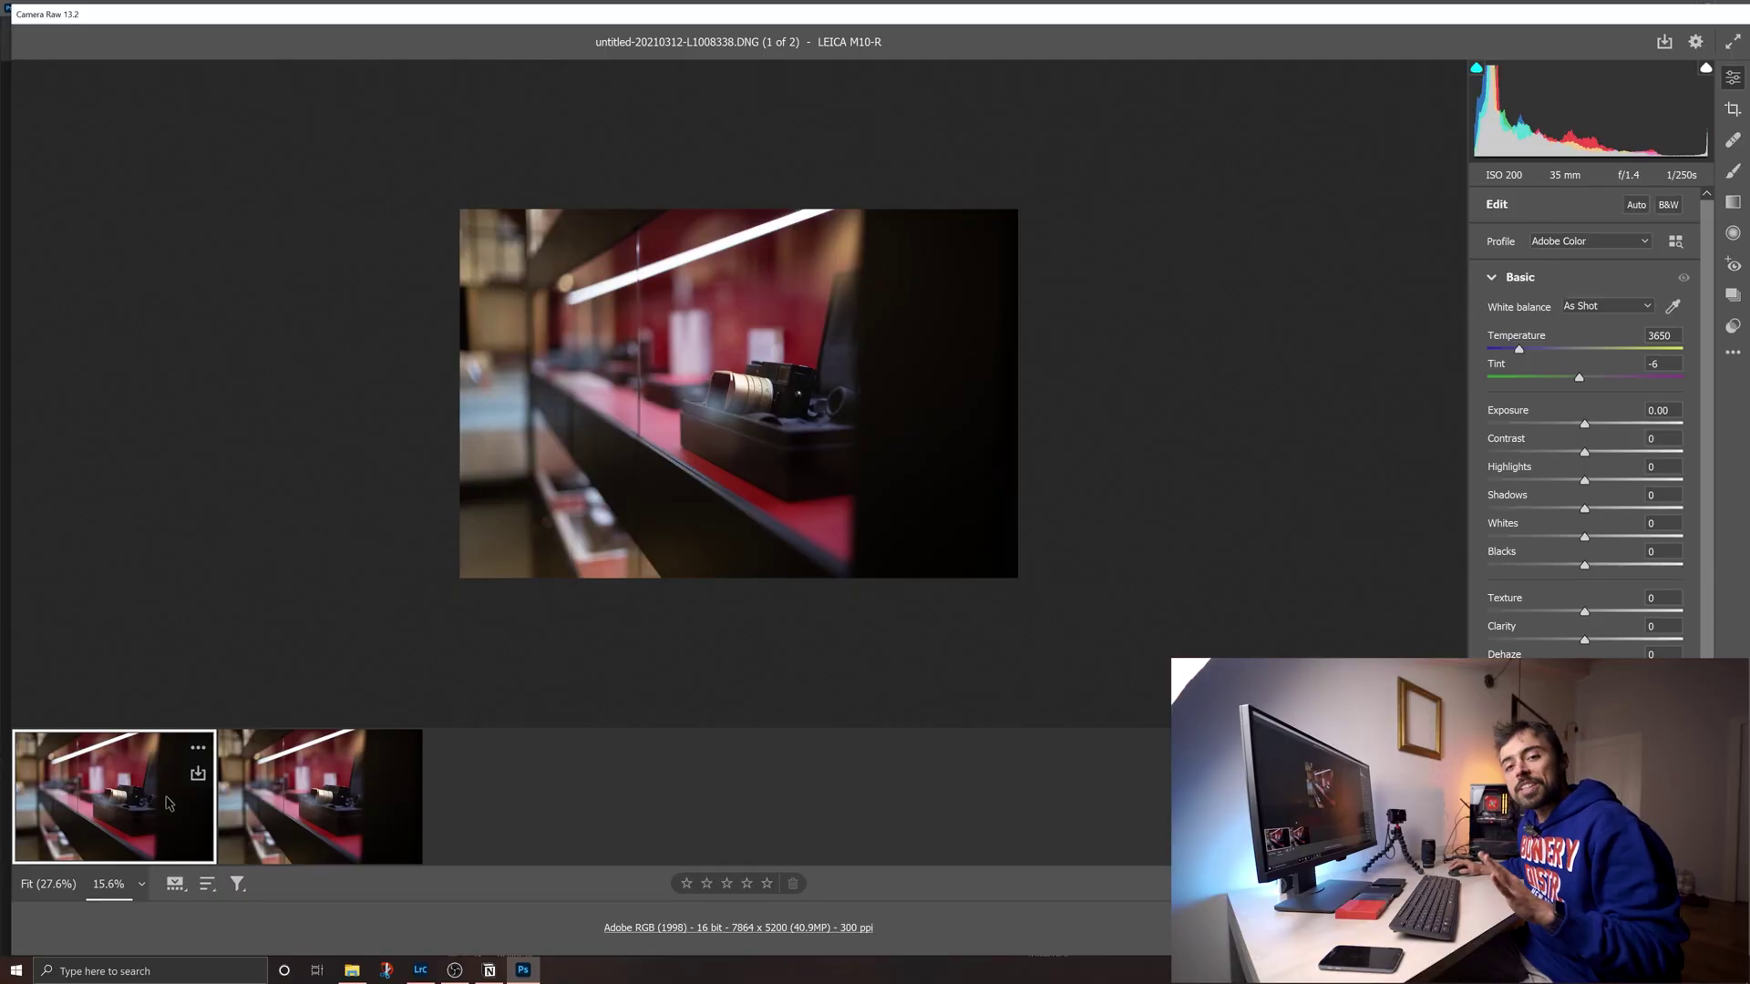
Load the Enhanced Leica DNG at 15728 x 10400 (164MP) in Camera Raw
click(323, 806)
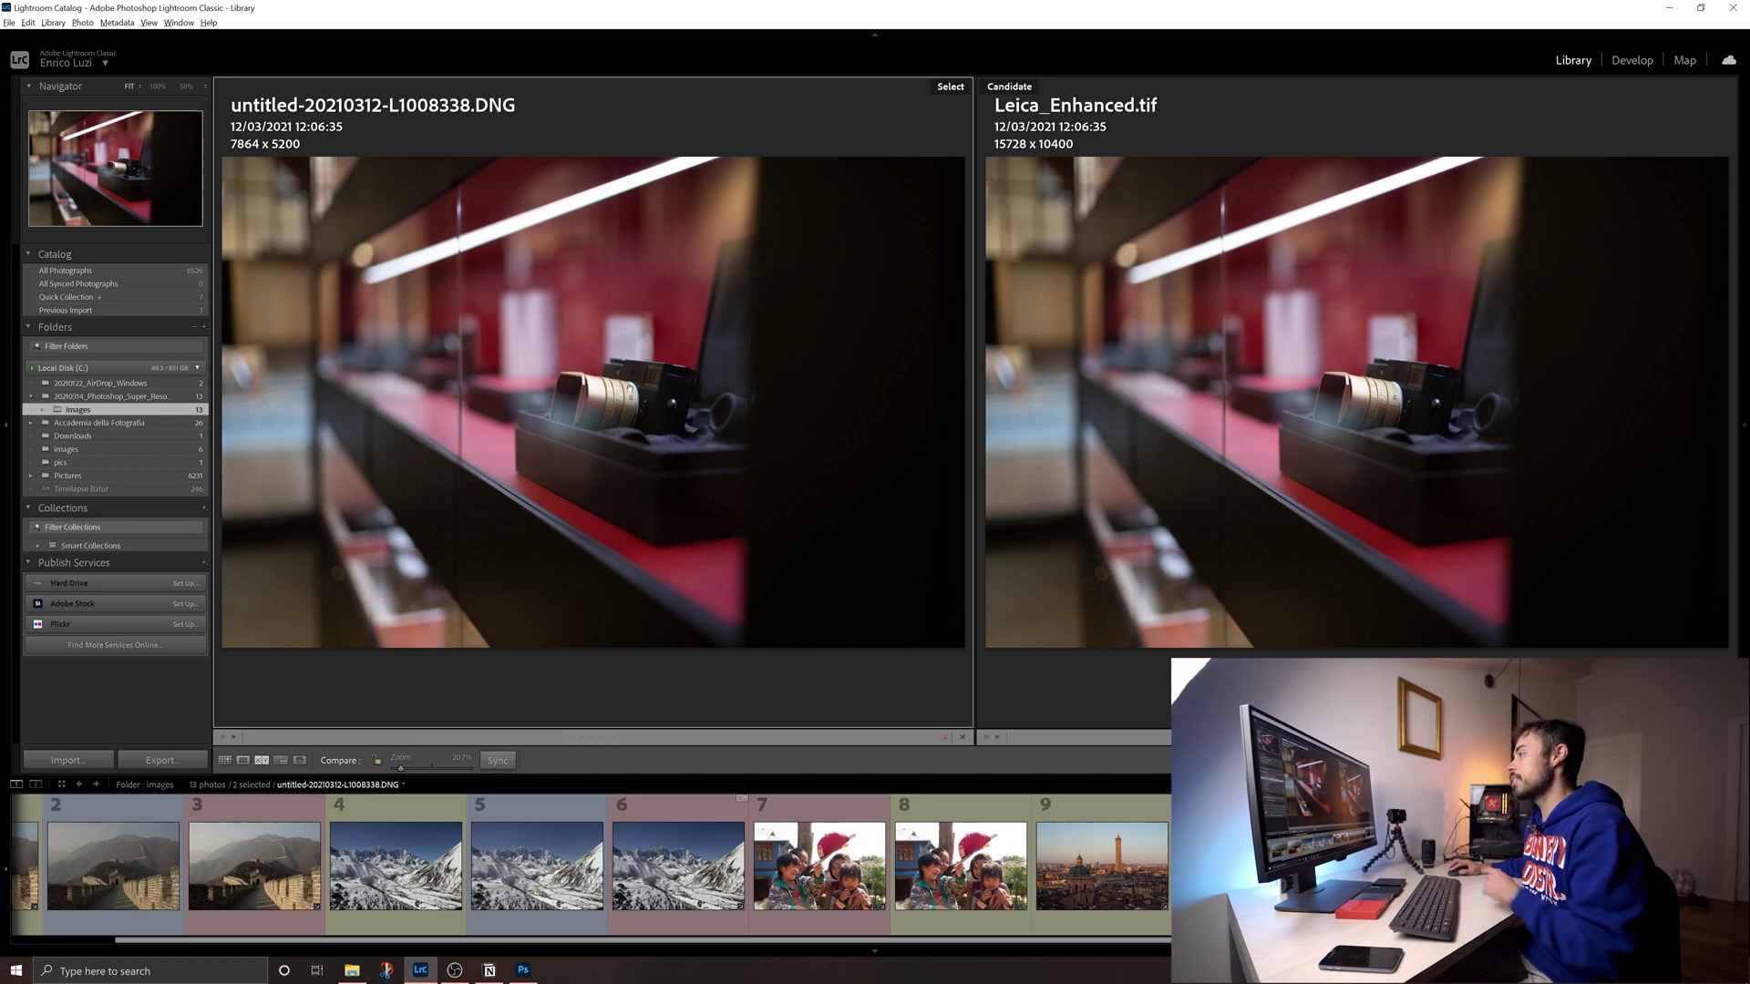
Zoom the original Leica DNG and Leica_Enhanced.tif to 100% on the lens
click(628, 390)
click(1340, 399)
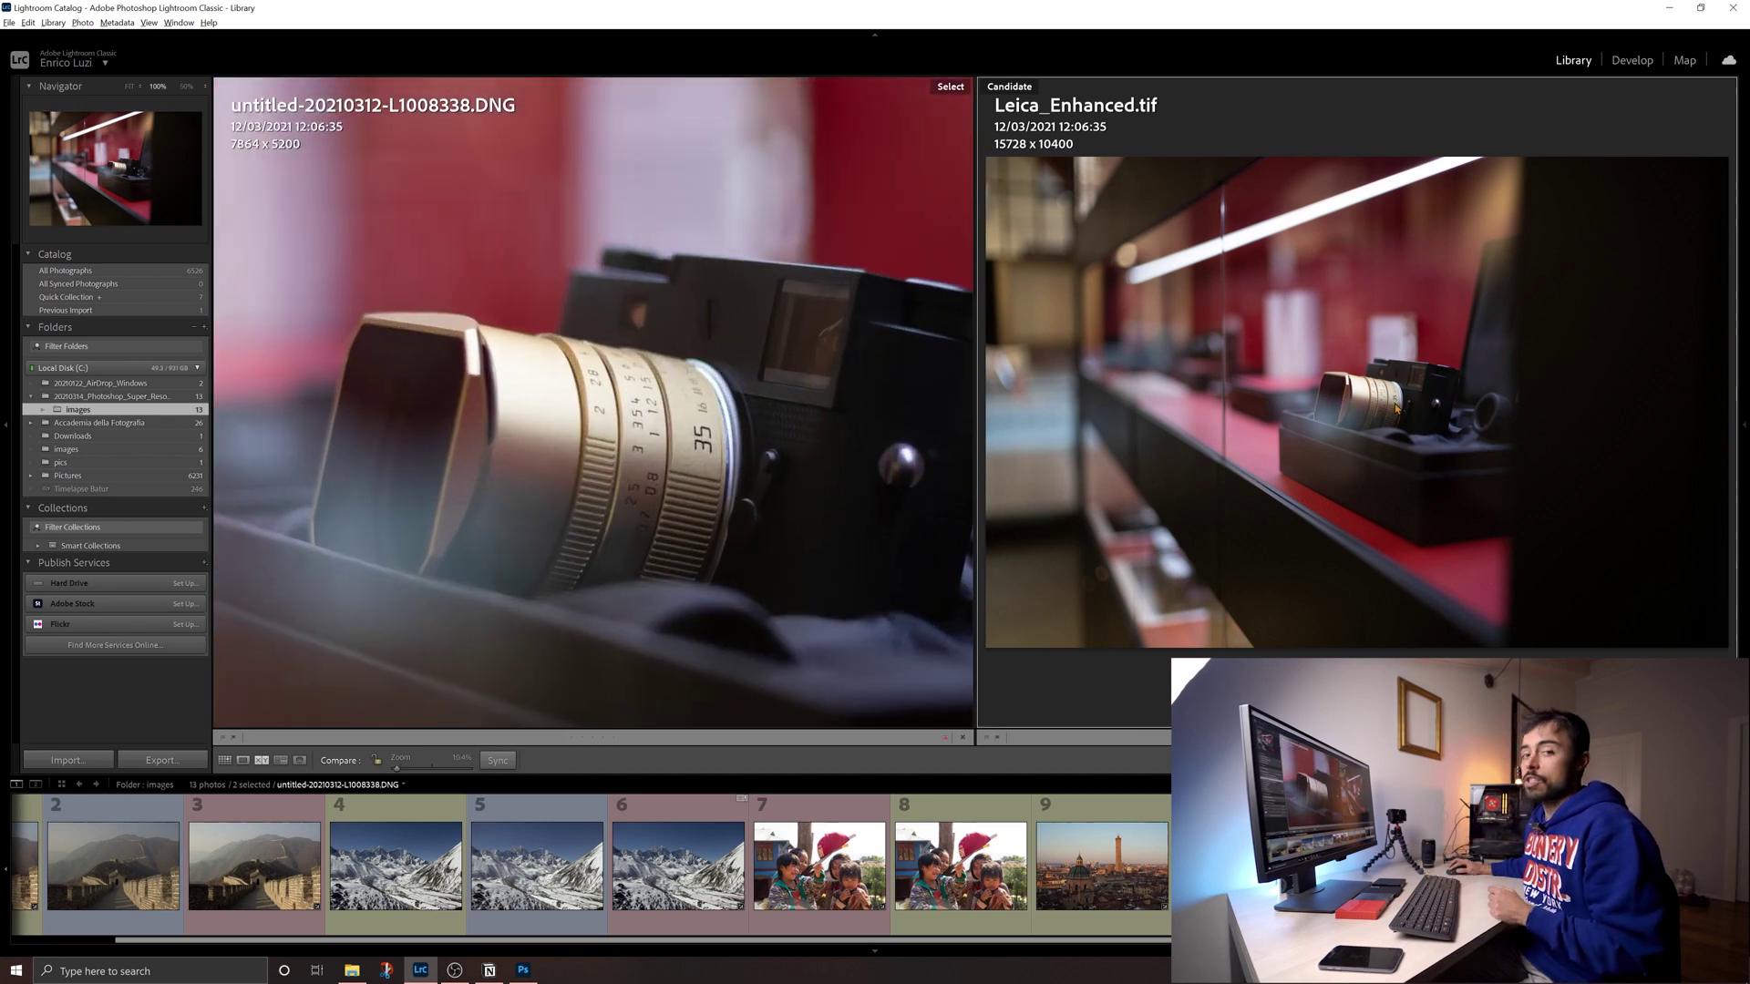
click(185, 86)
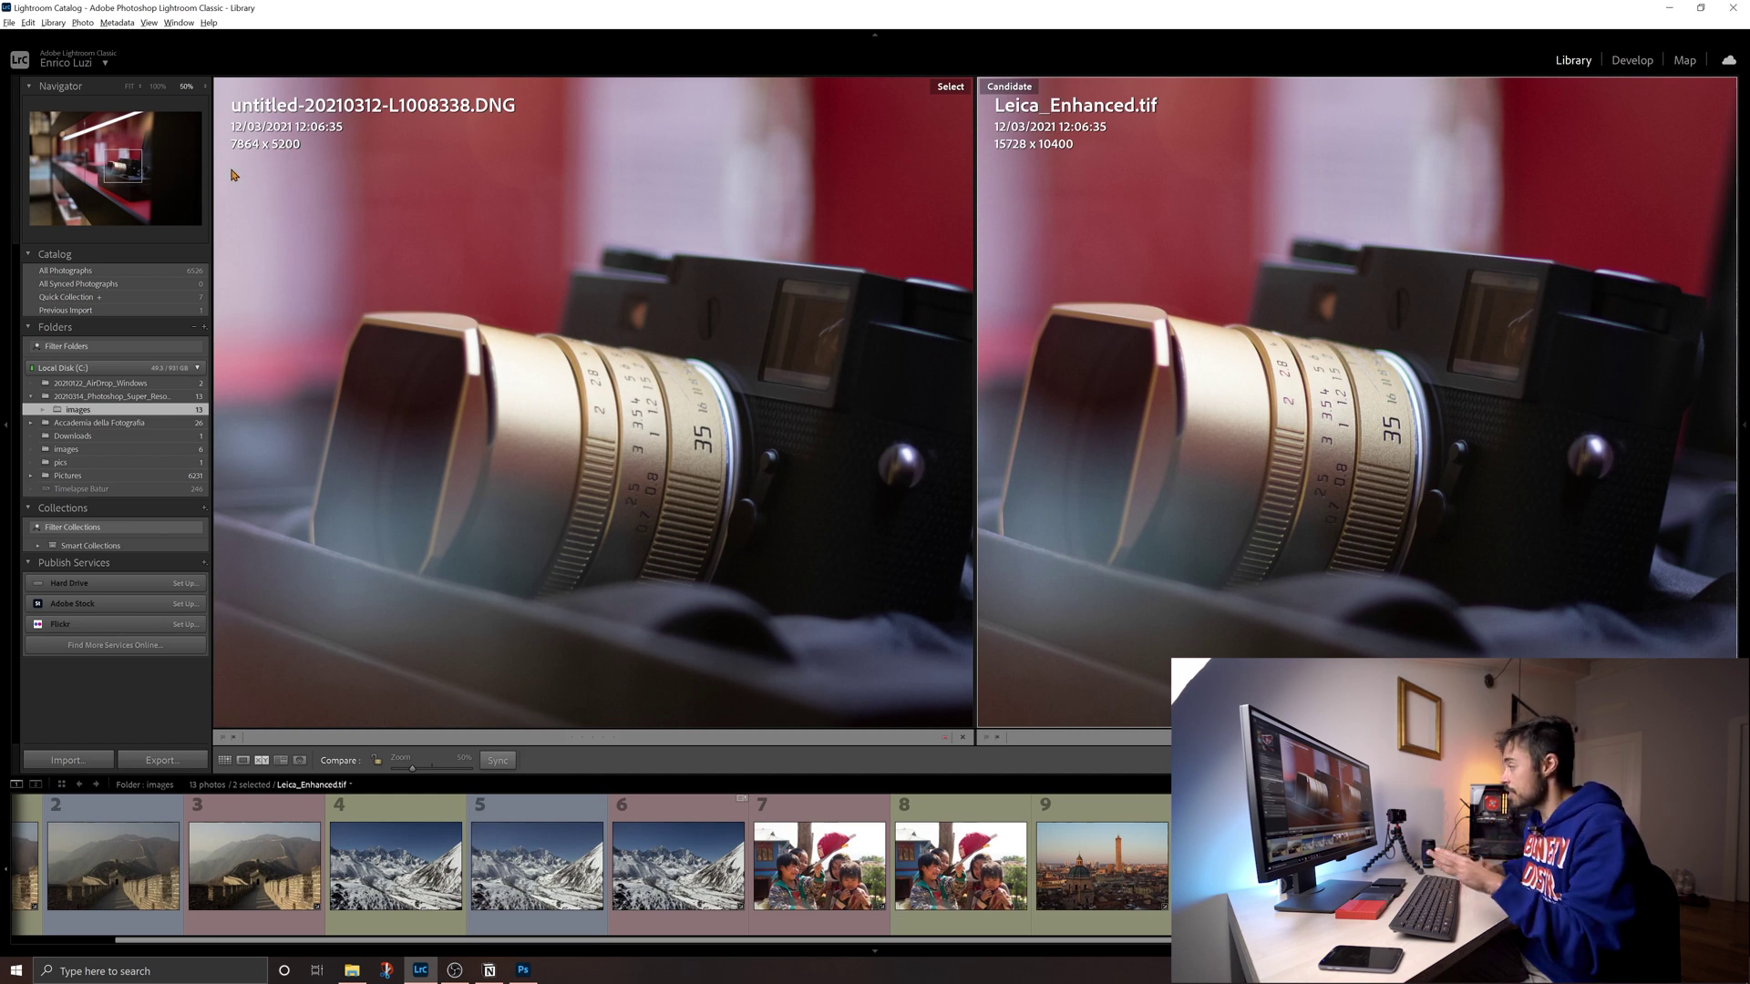
click(156, 87)
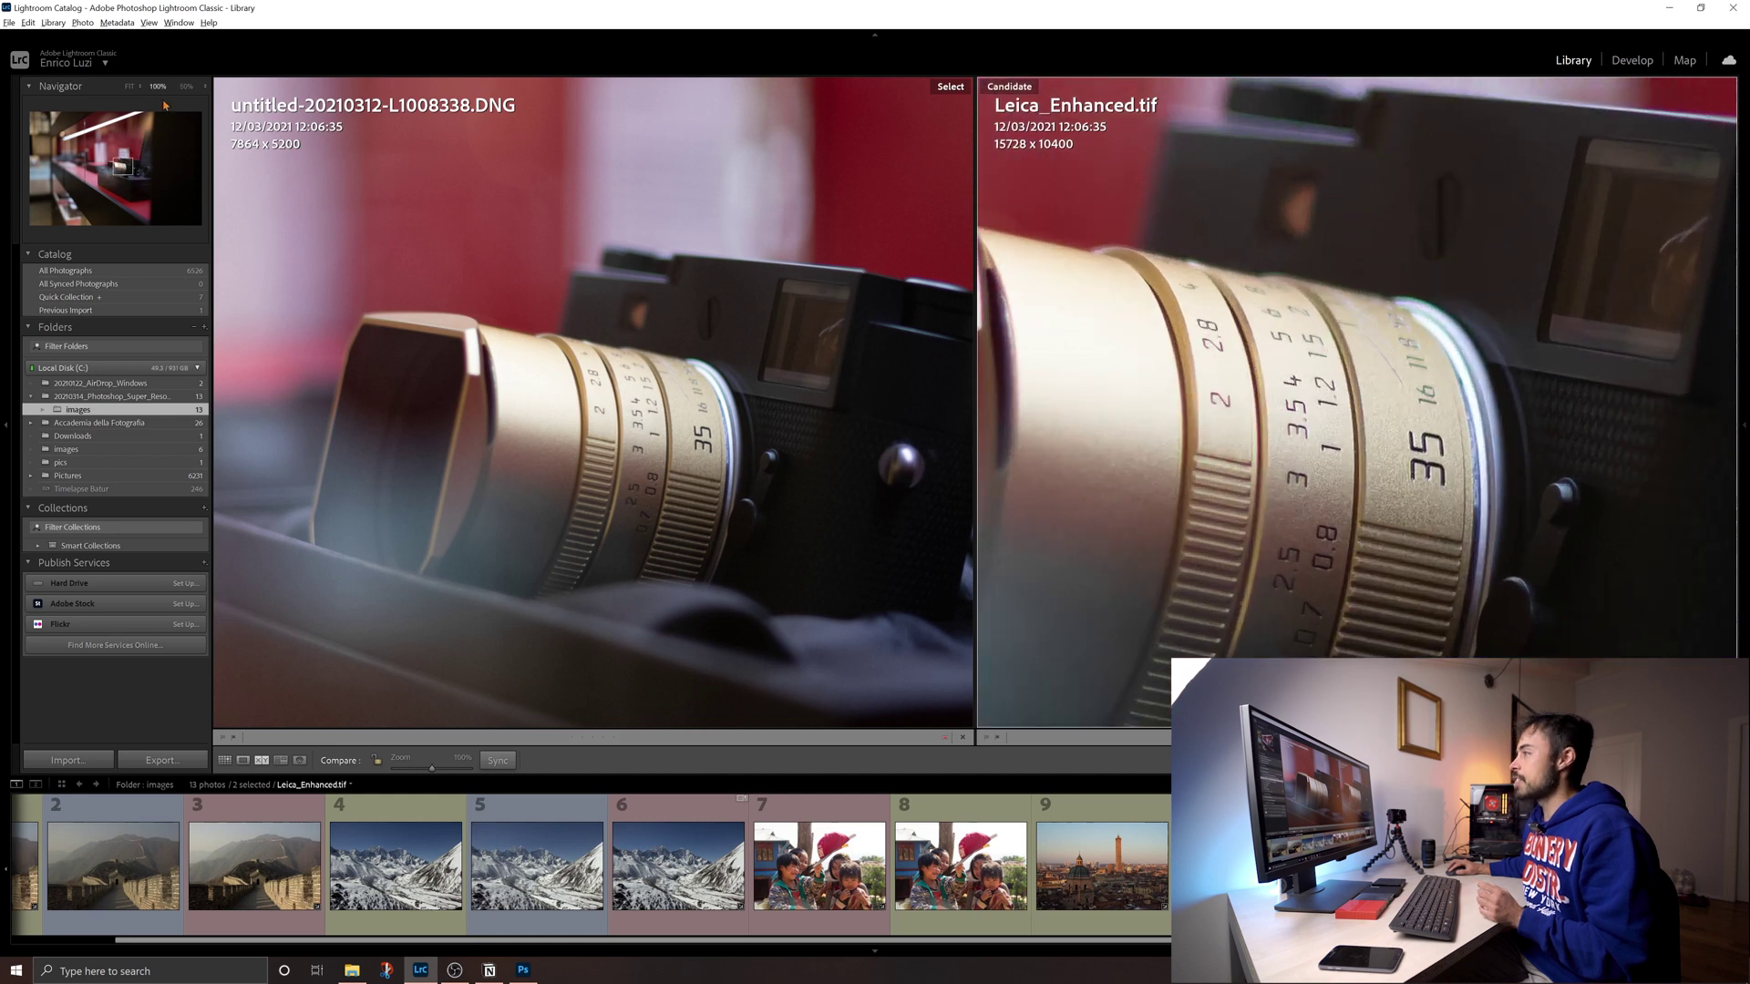
Magnify both Leica images to 200% to compare the lens focus and aperture markings
click(467, 341)
click(205, 86)
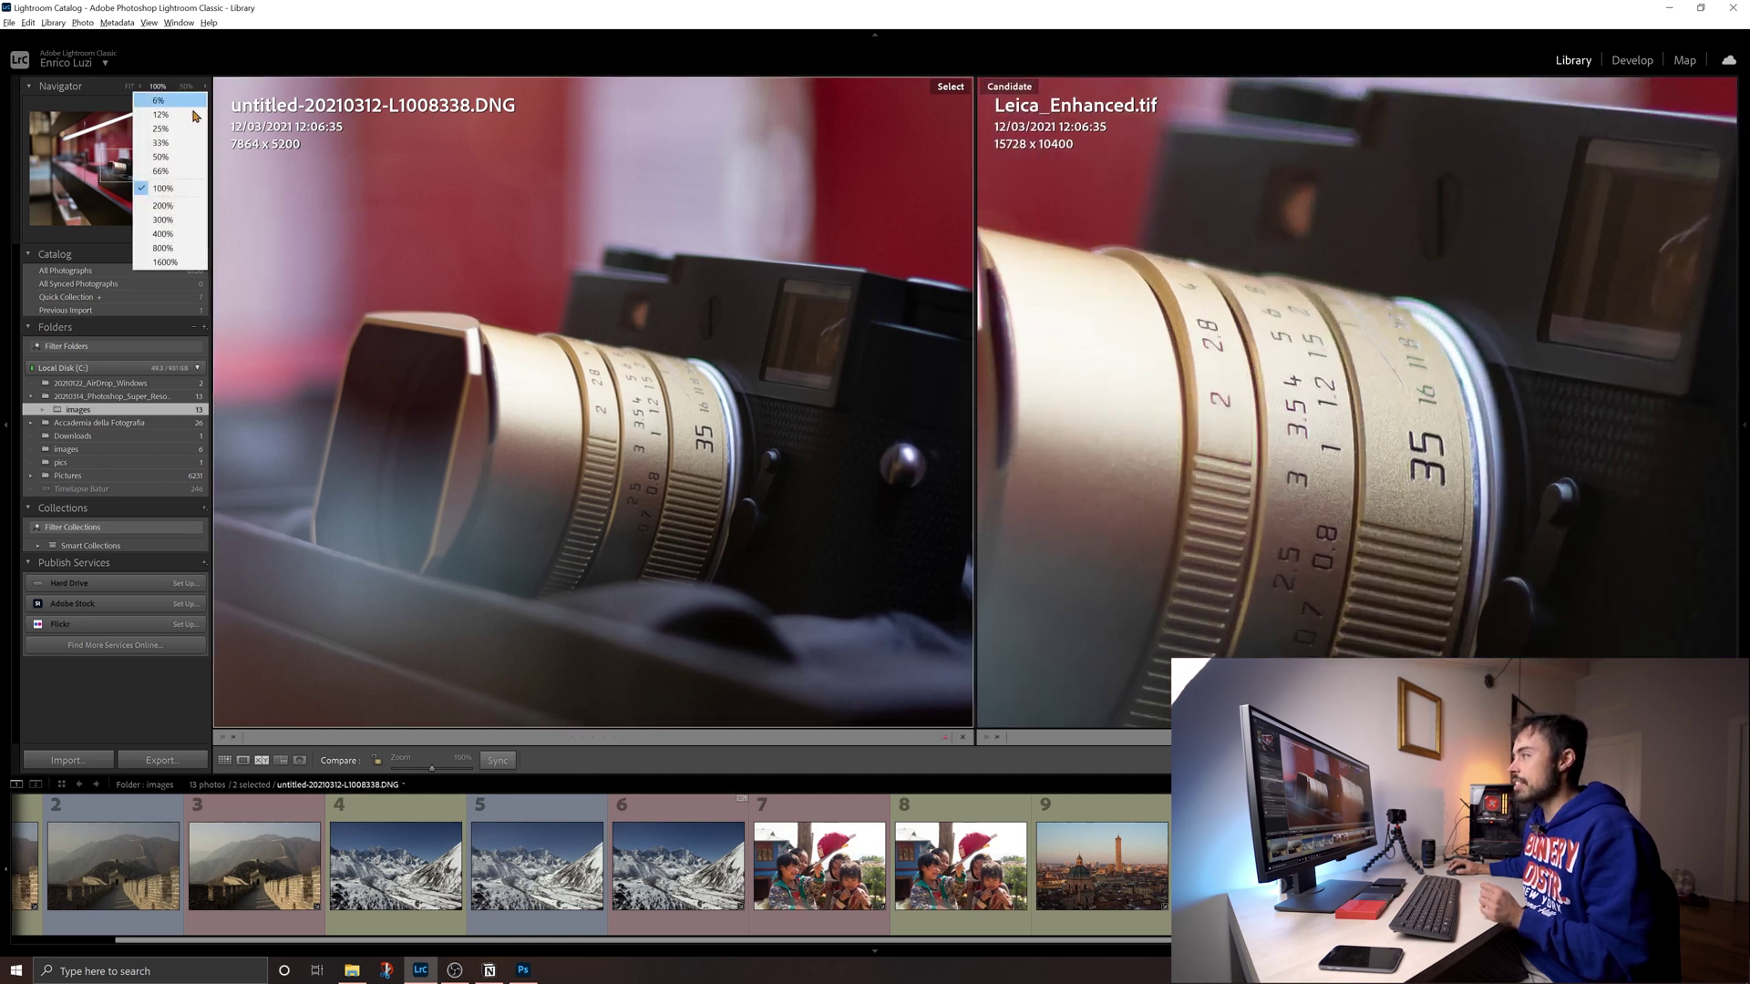
click(162, 206)
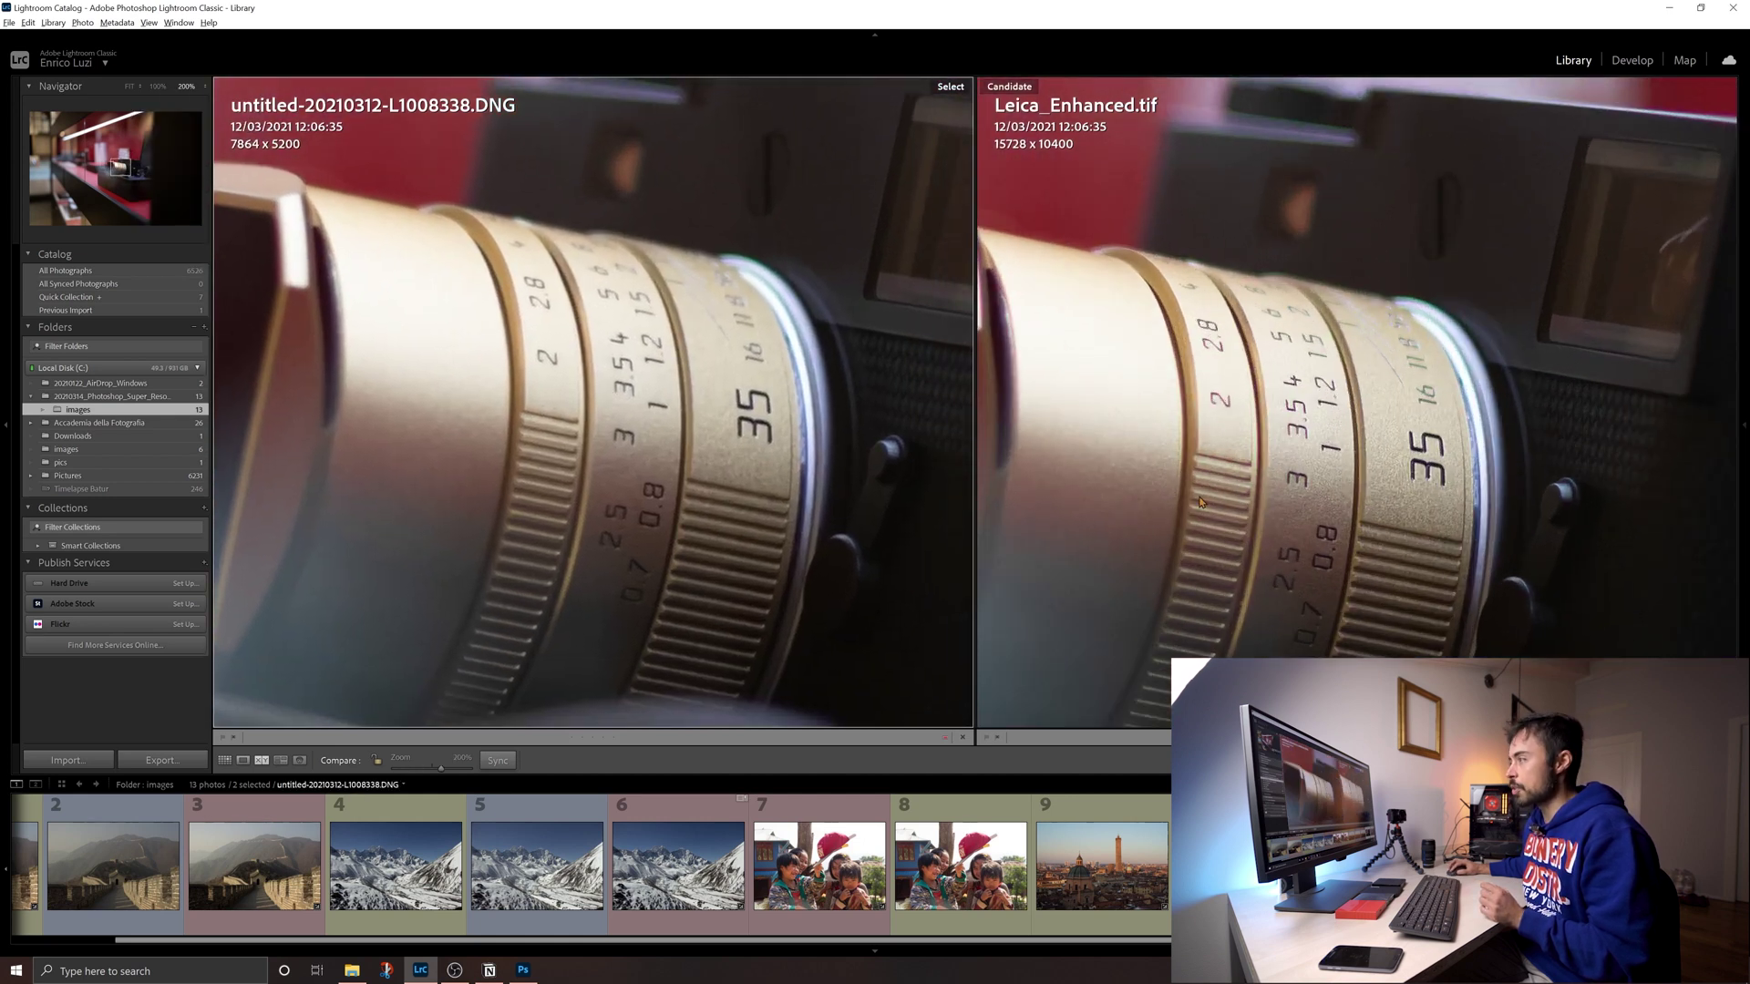